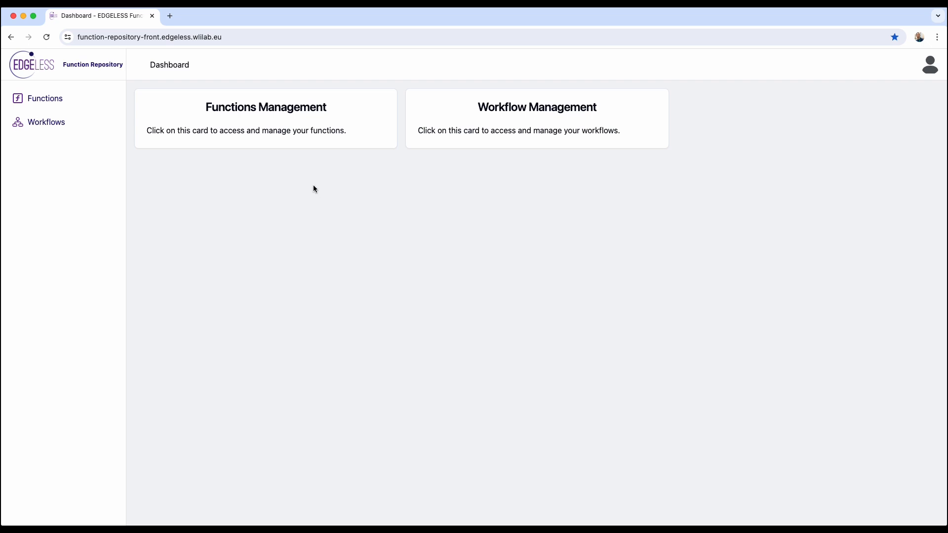
# Find the http-read-number function in the functions list and delete its version 0.2
pyautogui.click(294, 131)
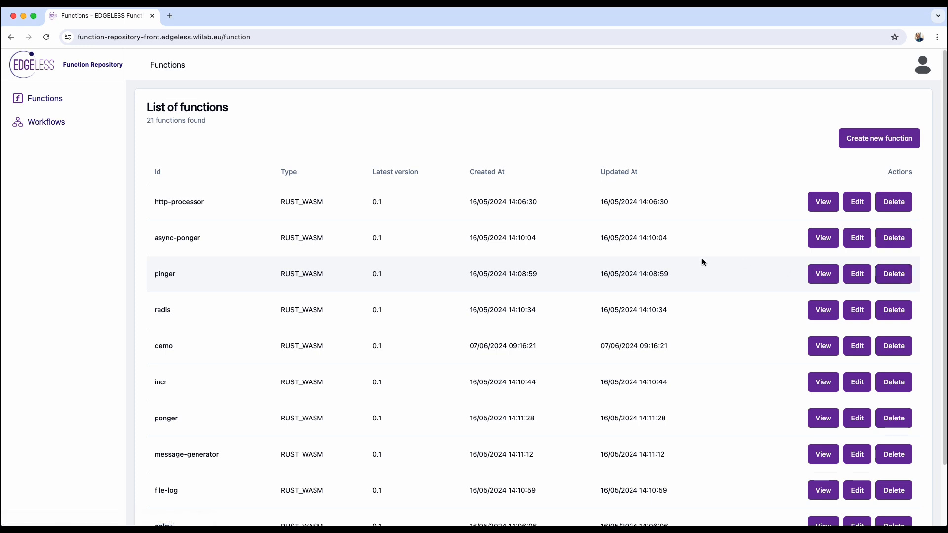
pyautogui.scroll(-3, 703, 262)
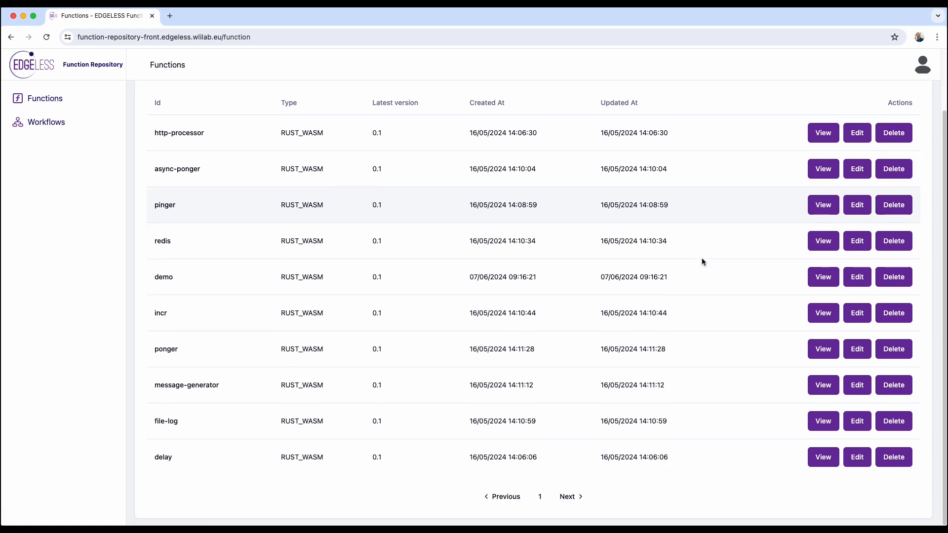
pyautogui.click(578, 498)
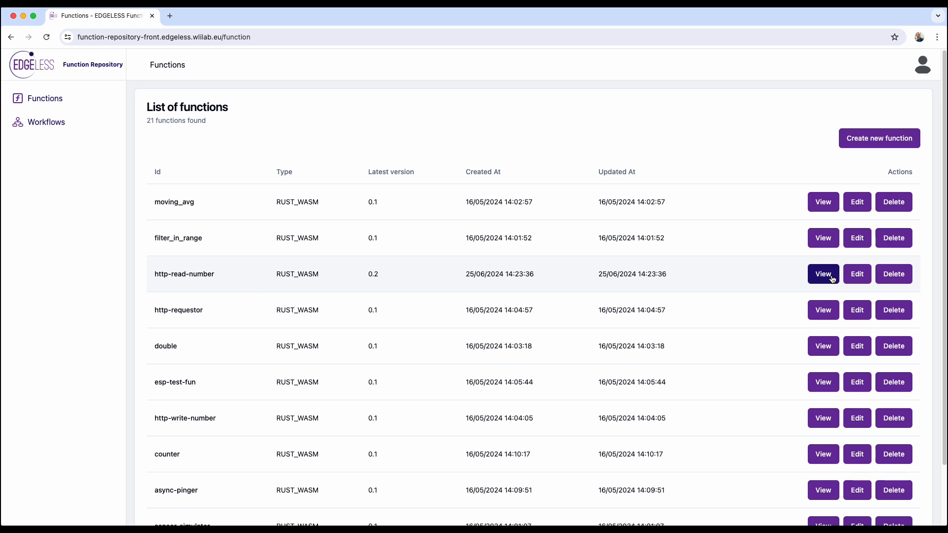
pyautogui.click(888, 282)
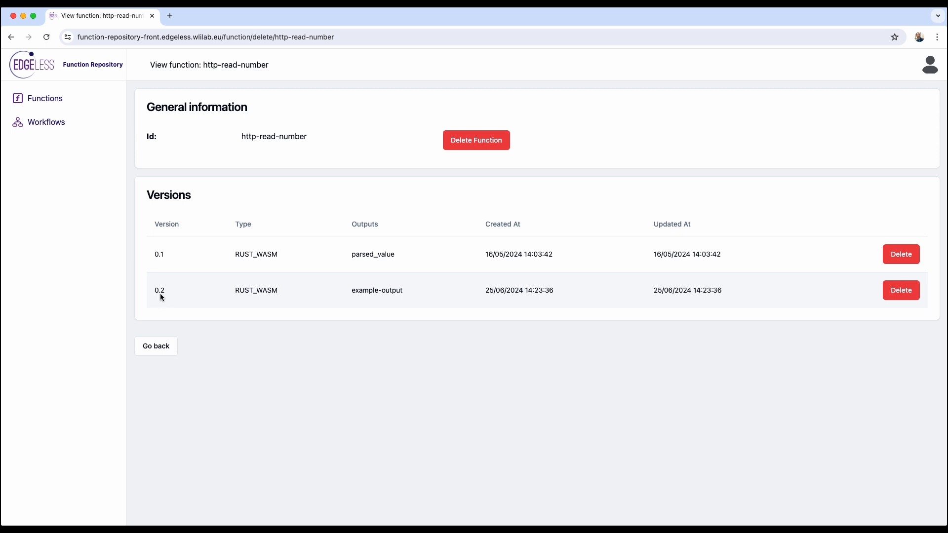
pyautogui.click(895, 298)
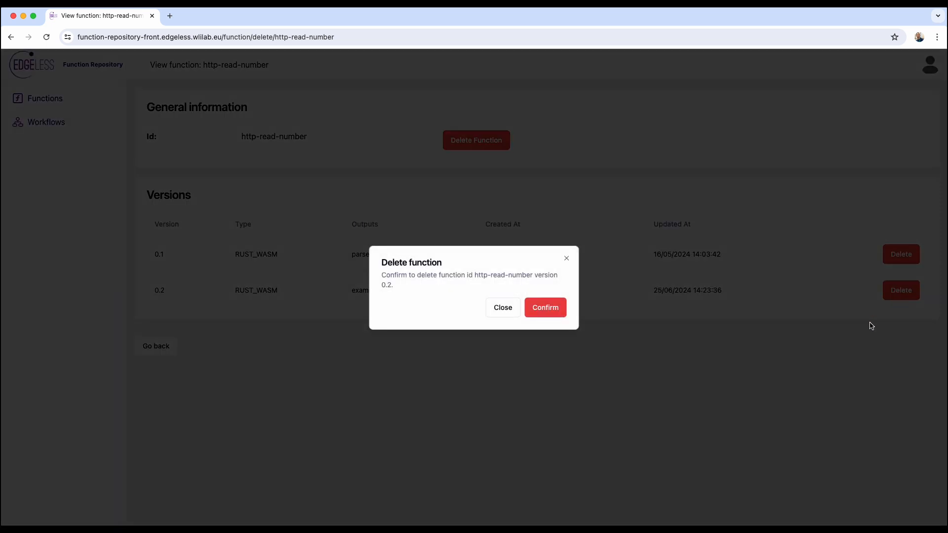
pyautogui.click(549, 314)
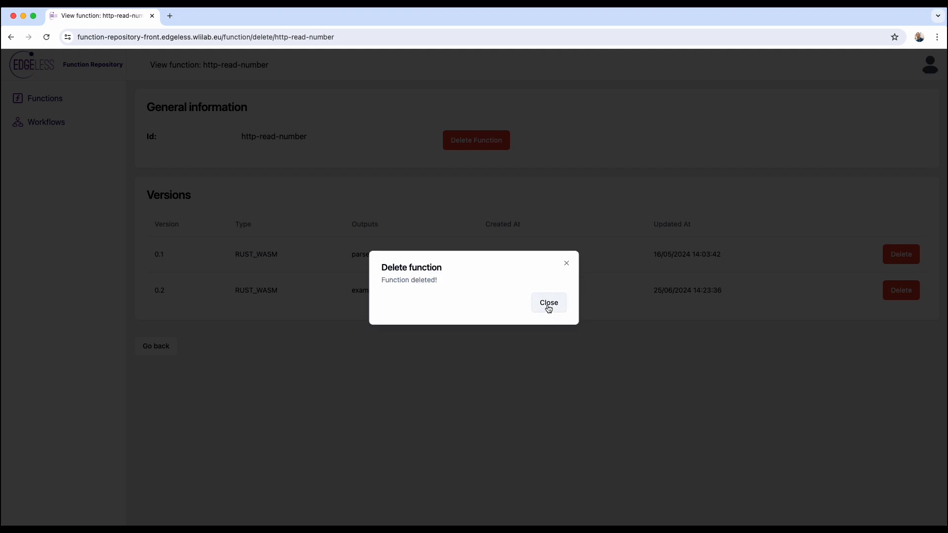
pyautogui.click(548, 307)
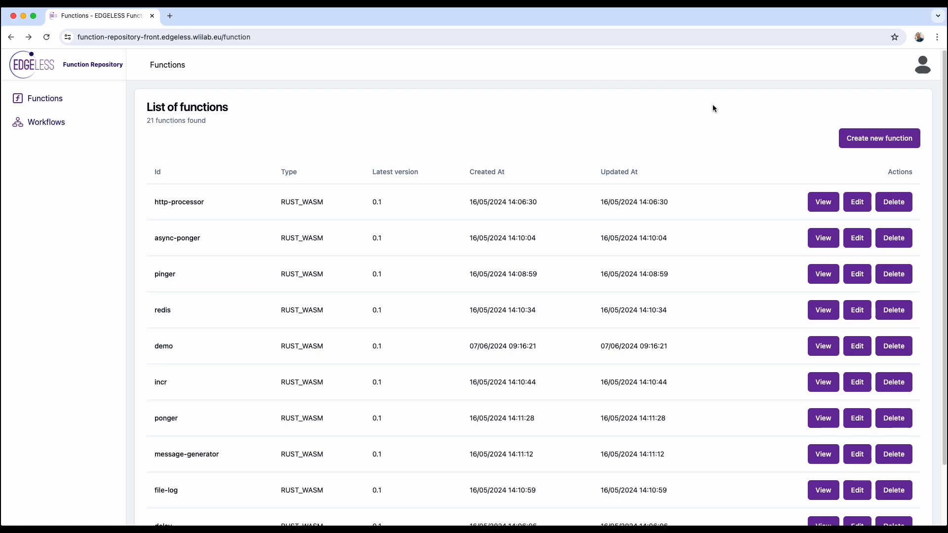
# Start a new function with the Id data-parsing, keeping version 0.1 and function type RUST_WASM
pyautogui.click(858, 145)
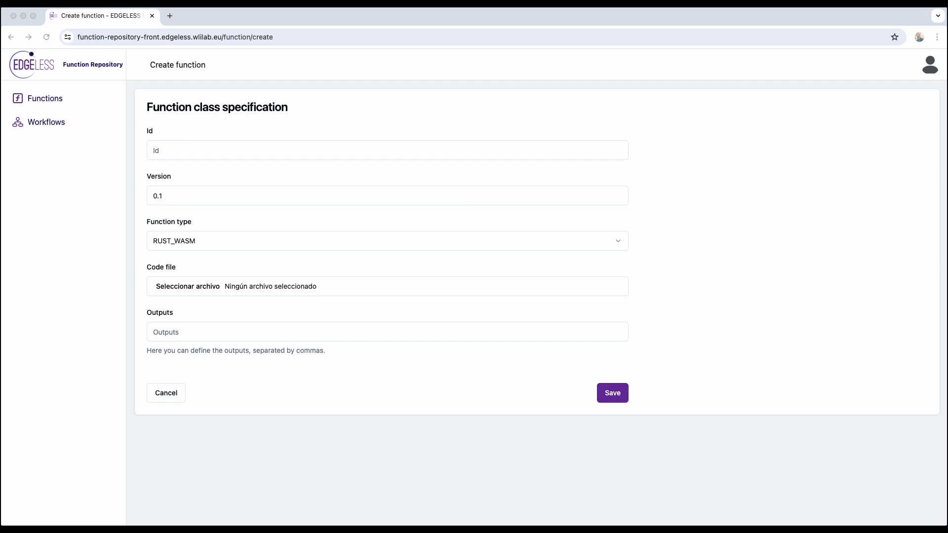
pyautogui.click(217, 148)
pyautogui.click(217, 148)
pyautogui.write('data-parsing')
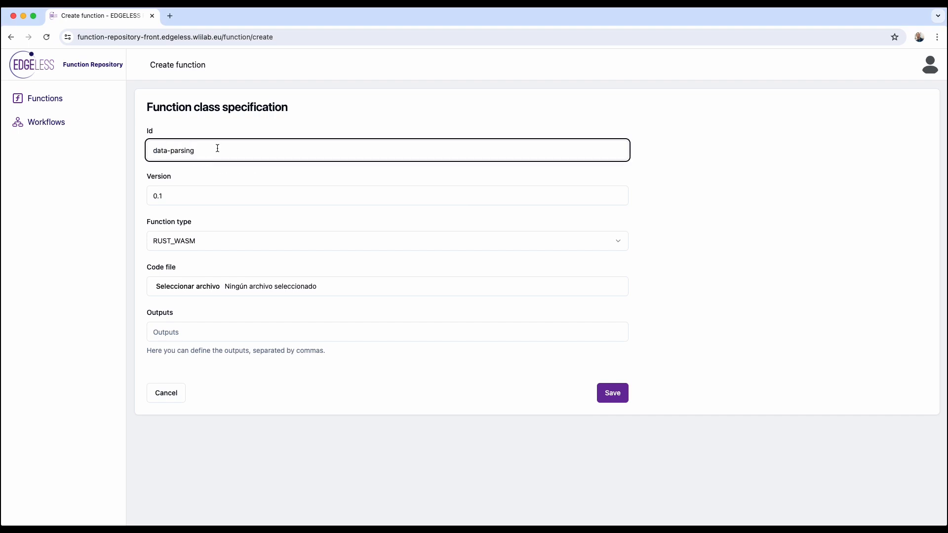
pyautogui.click(190, 199)
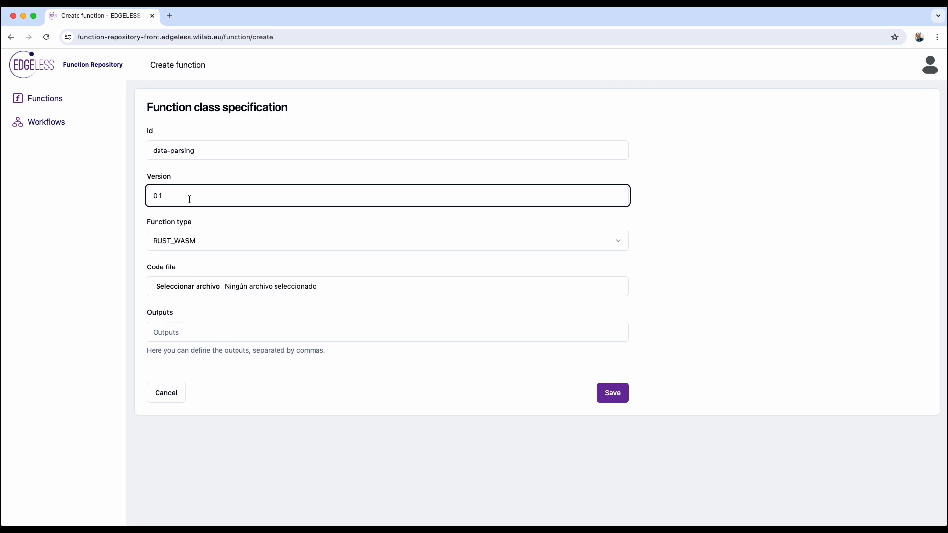
pyautogui.click(187, 244)
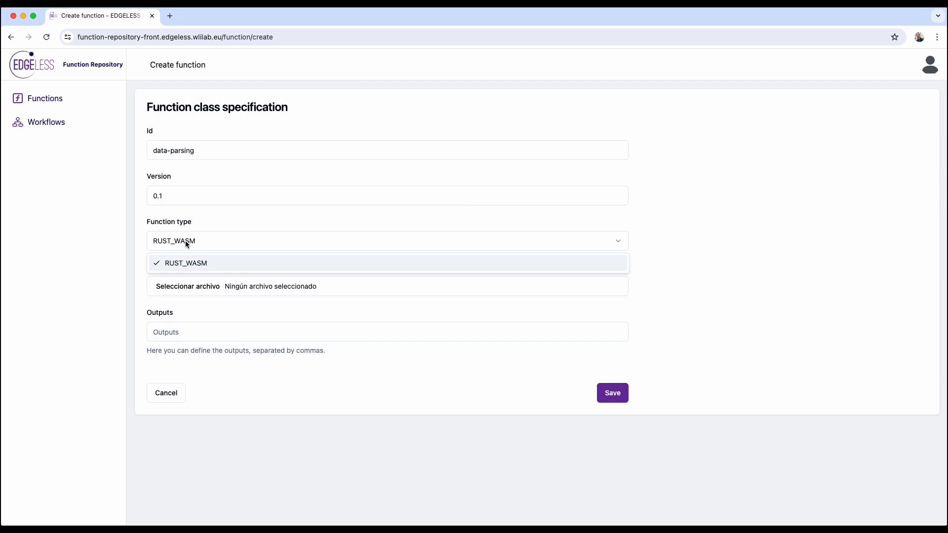
pyautogui.click(185, 241)
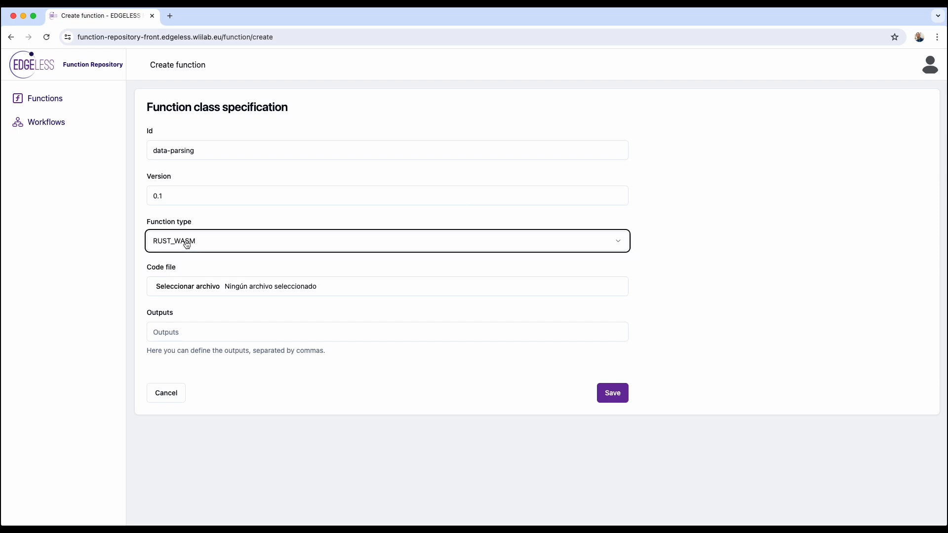
# Attach data-parser.wasm as the code file of the data-parsing function
pyautogui.click(187, 288)
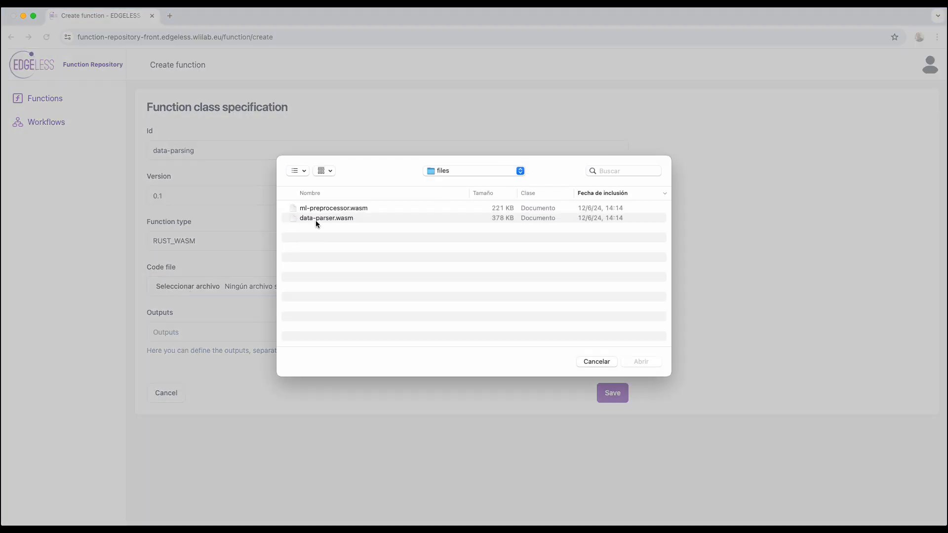
pyautogui.click(318, 219)
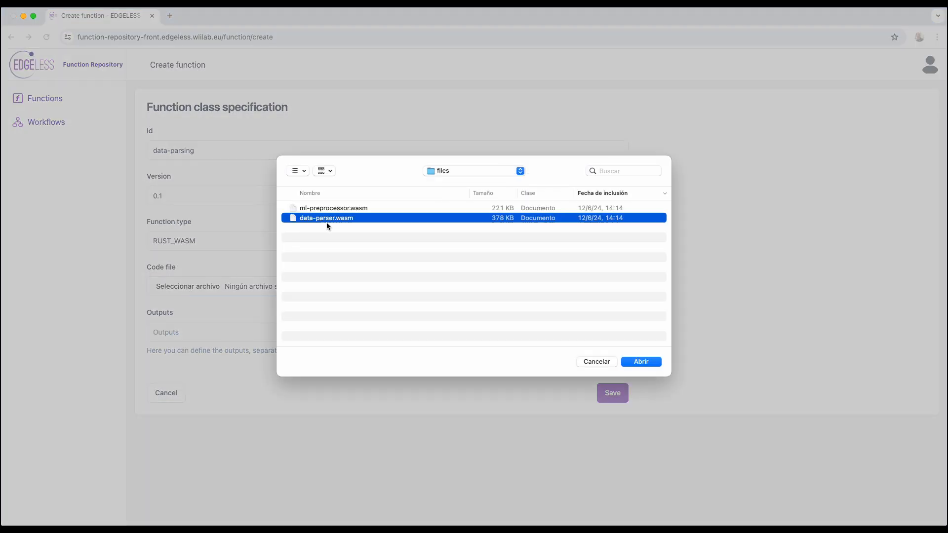
pyautogui.click(655, 363)
# Define the outputs "parsed_data, log_data" for the data-parsing function and save it
pyautogui.click(285, 328)
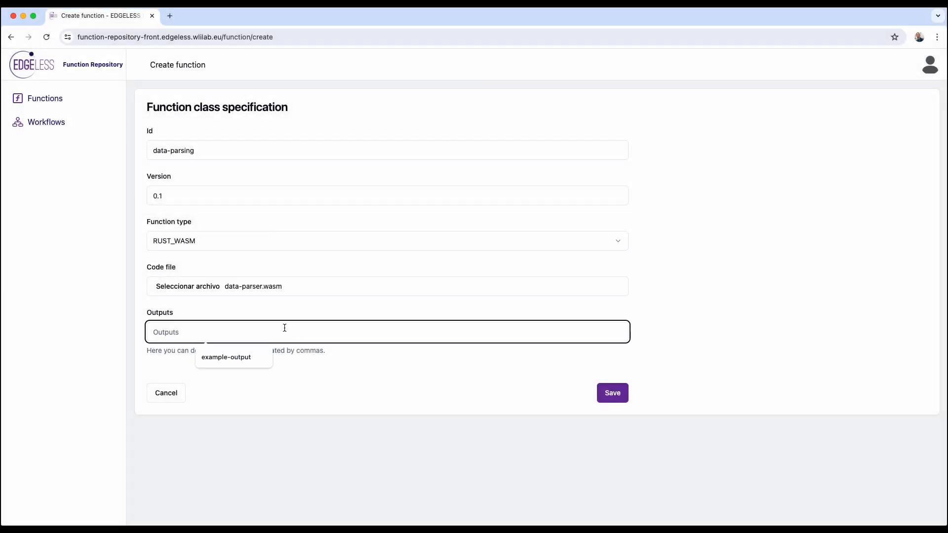
pyautogui.press('super+Tab')
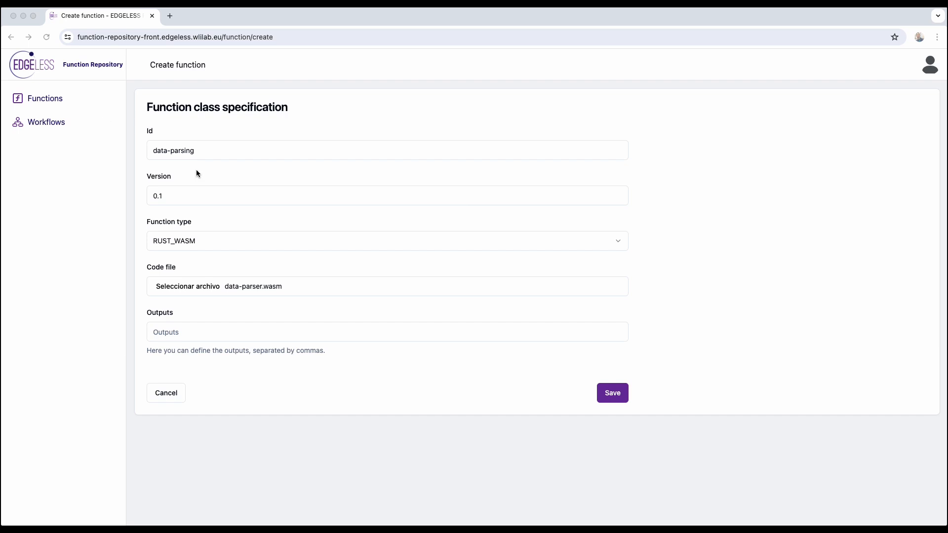
pyautogui.click(248, 332)
pyautogui.write('parsed_data, log_data')
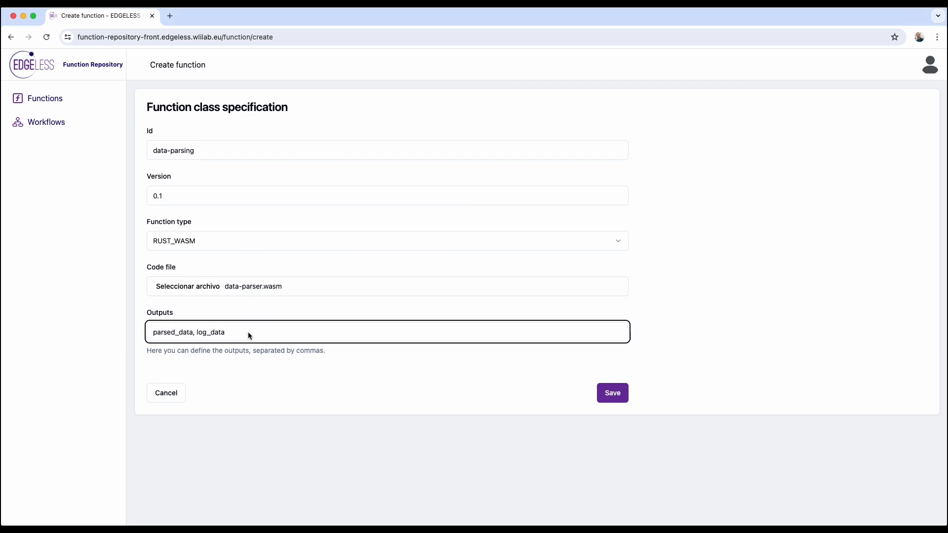
pyautogui.moveTo(225, 332); pyautogui.dragTo(196, 331)
pyautogui.click(196, 332)
pyautogui.click(210, 365)
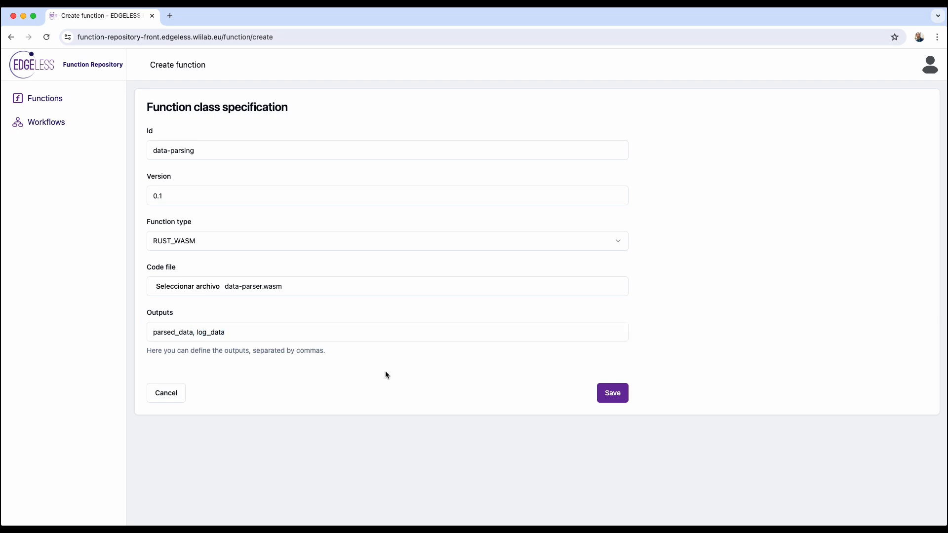
pyautogui.click(609, 395)
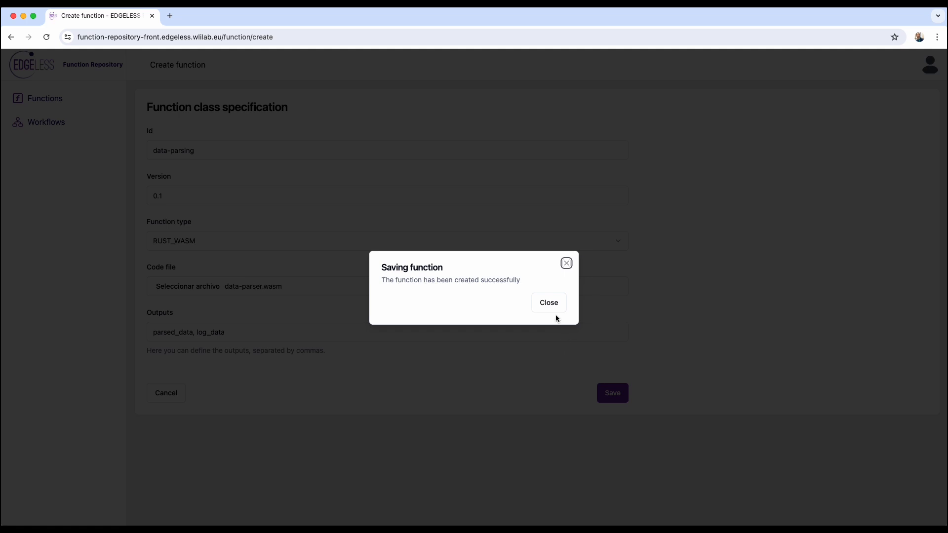
pyautogui.click(557, 309)
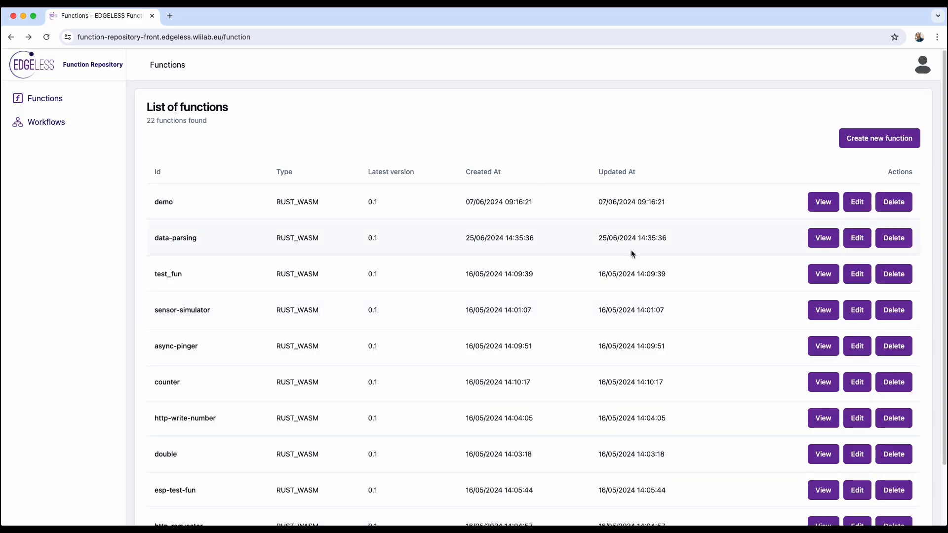
# Start another function with the Id ml-preprocessor, version 0.1, and attach ml-preprocessor.wasm as its code file
pyautogui.click(847, 143)
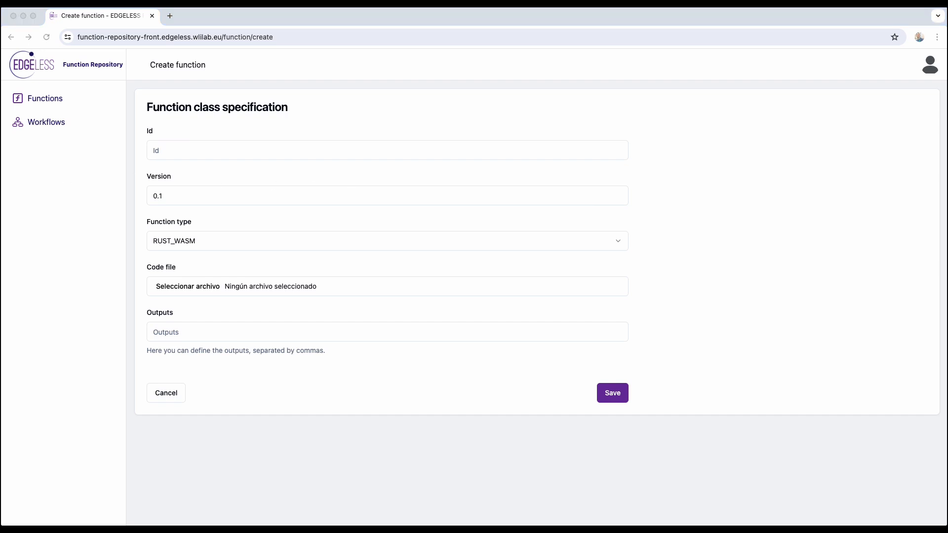
pyautogui.click(220, 150)
pyautogui.write('ml-preprocessor')
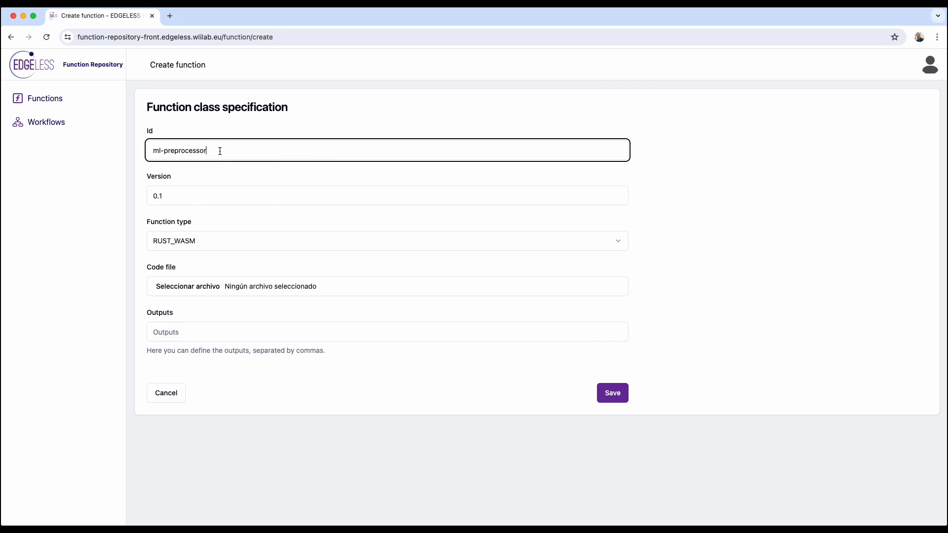
pyautogui.click(185, 198)
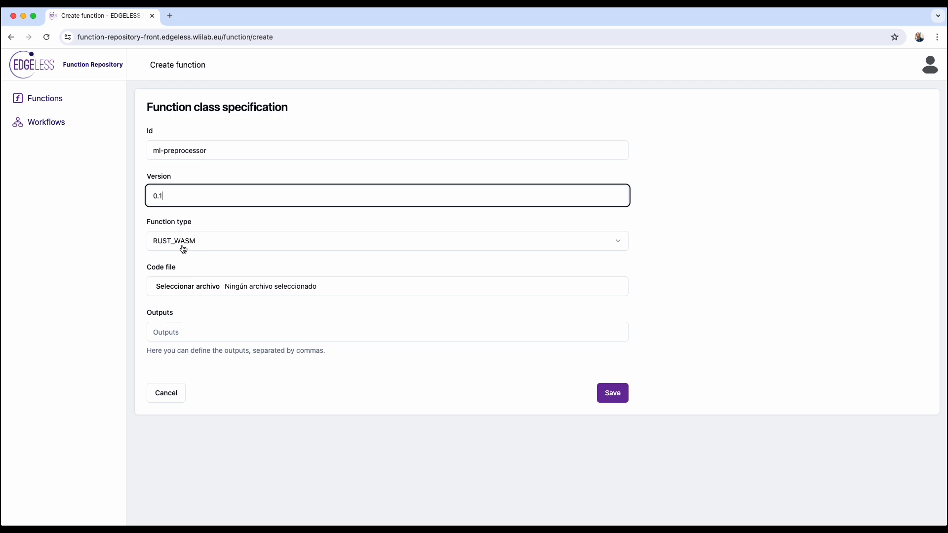
pyautogui.click(182, 288)
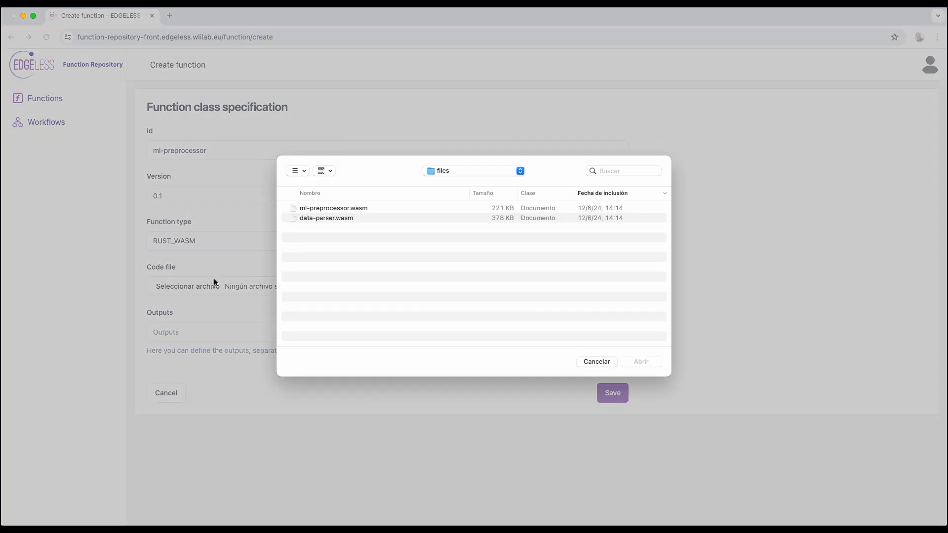
pyautogui.click(337, 209)
pyautogui.click(639, 363)
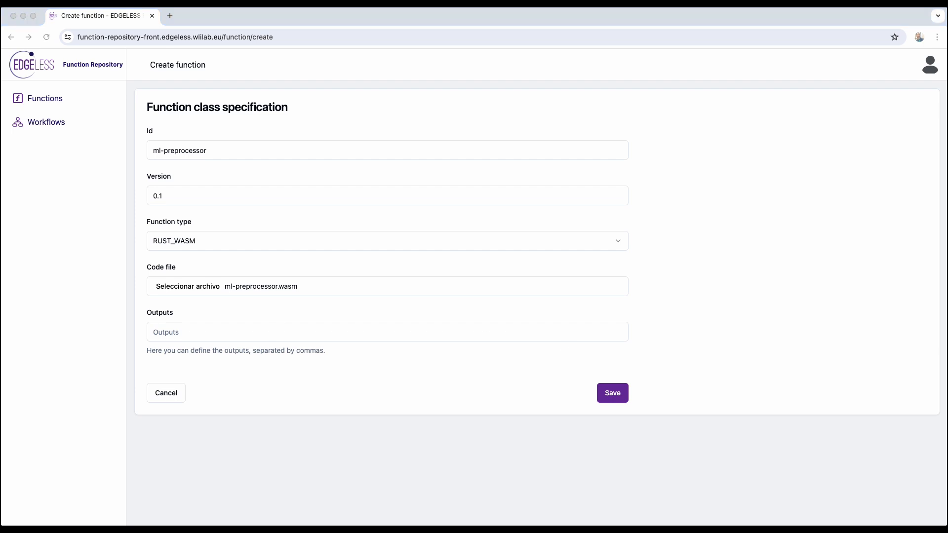
# Define the output ml-data for the ml-preprocessor function and save it
pyautogui.click(257, 334)
pyautogui.write('ml-data')
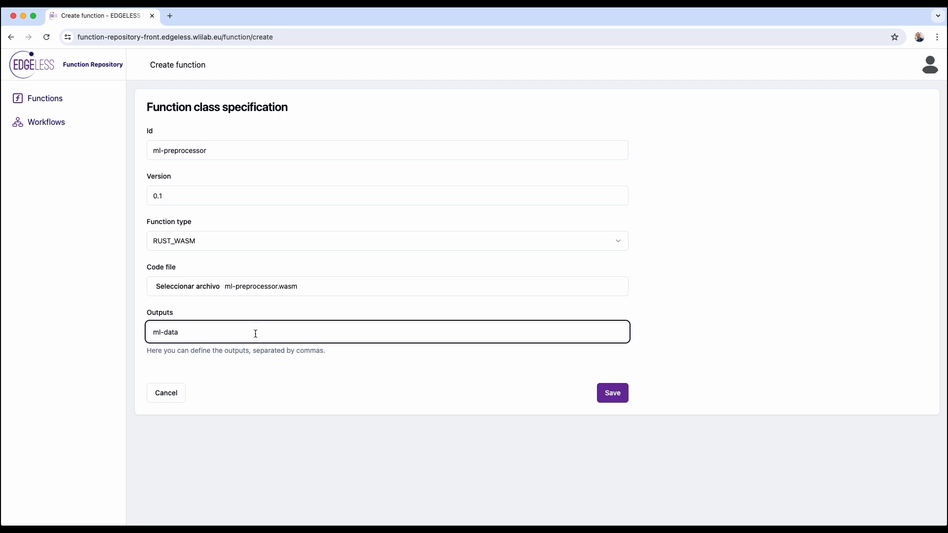
pyautogui.click(271, 362)
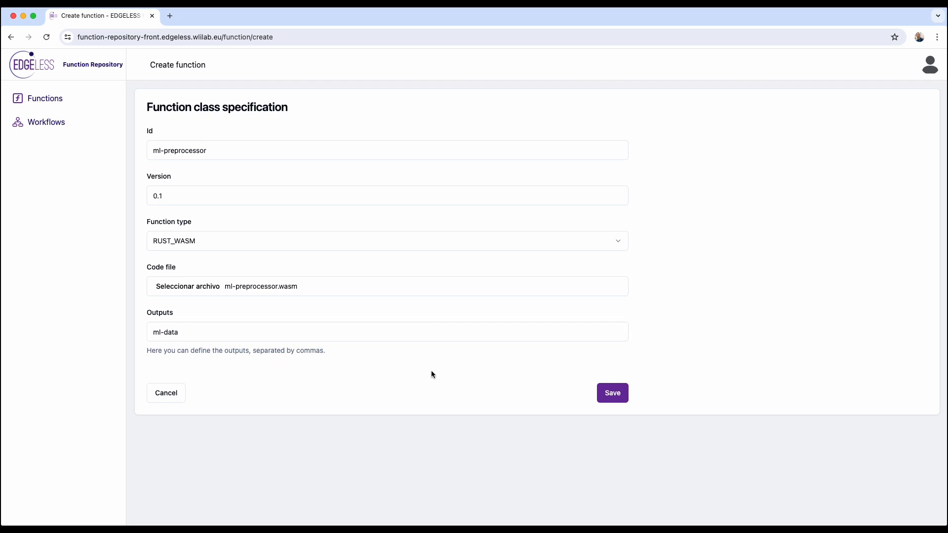
pyautogui.click(610, 395)
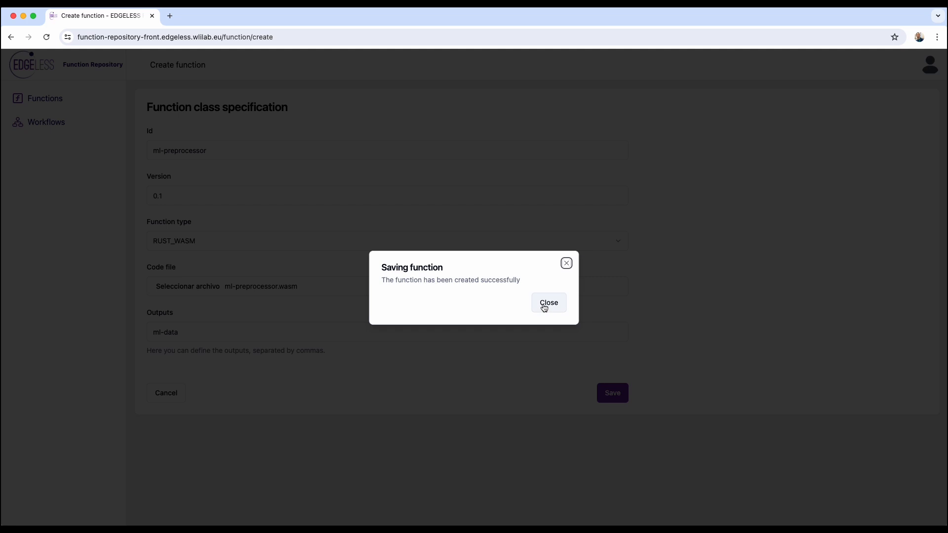
pyautogui.click(544, 305)
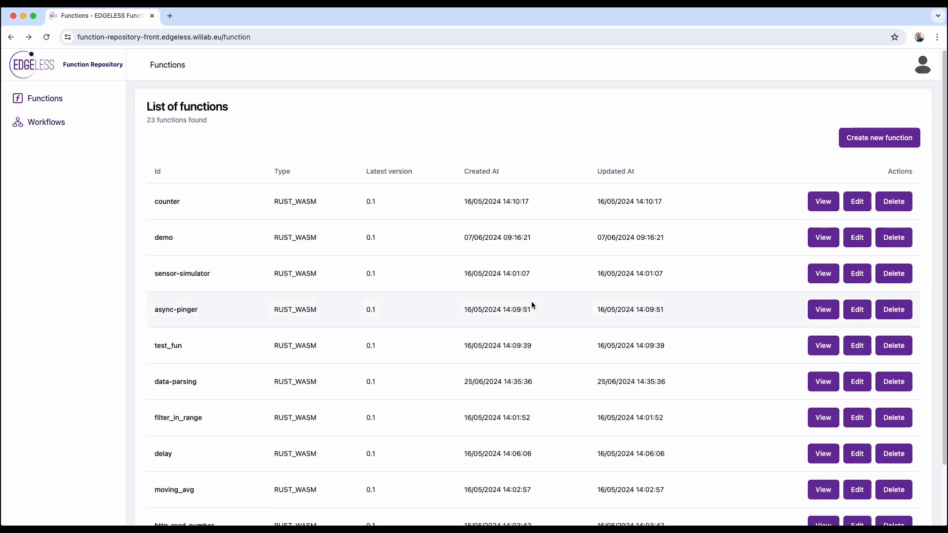
# Find ml-preprocessor in the functions list and view its general information and versions
pyautogui.scroll(-3, 531, 305)
pyautogui.click(571, 497)
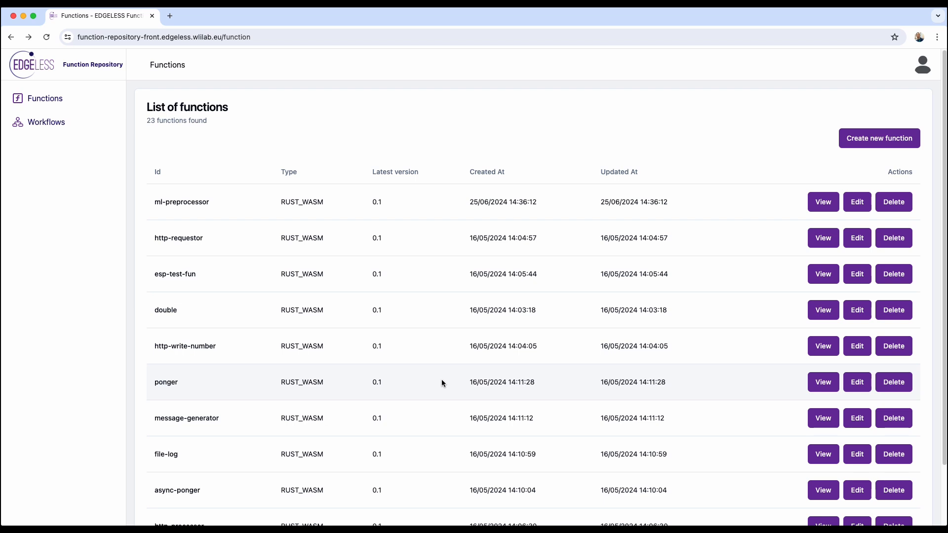
pyautogui.click(816, 204)
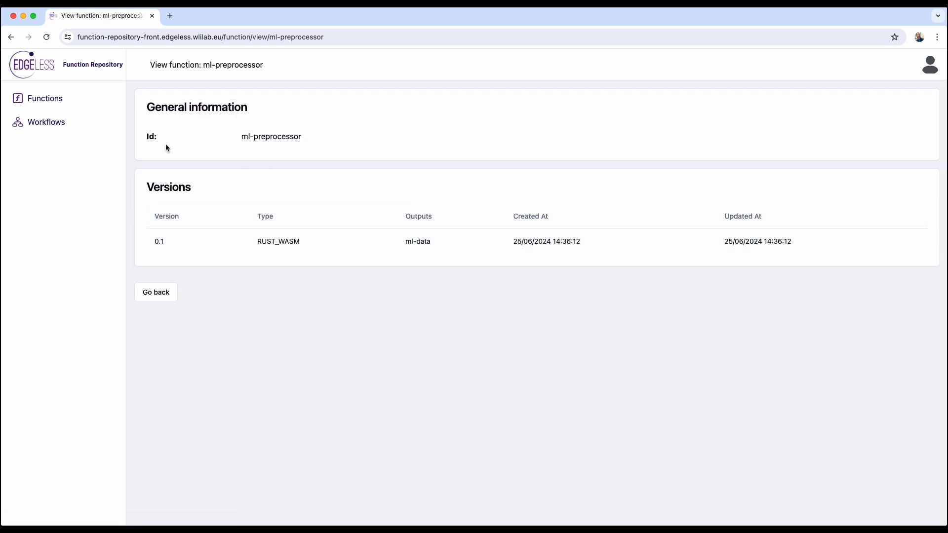
# Start a new workflow named uc-worflow and place the cursor in its JSON definition
pyautogui.click(96, 129)
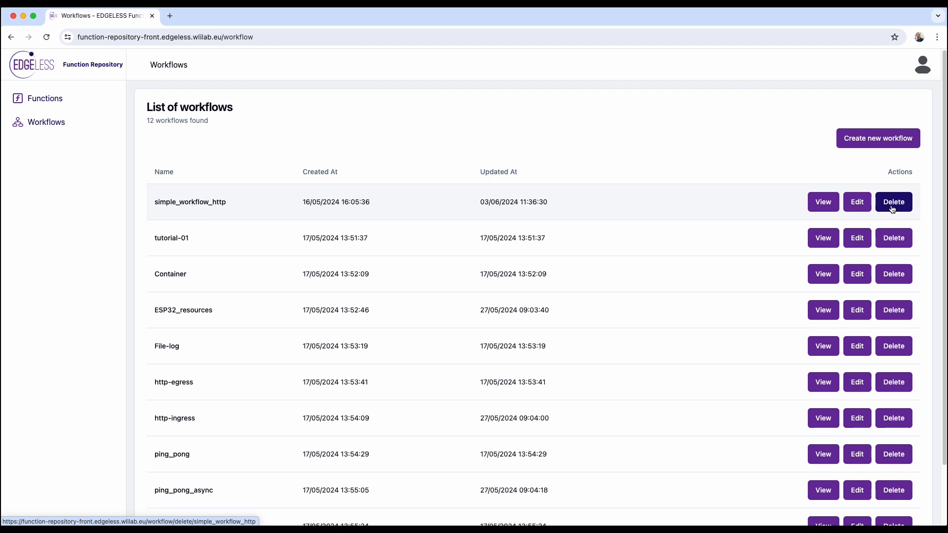
pyautogui.click(875, 141)
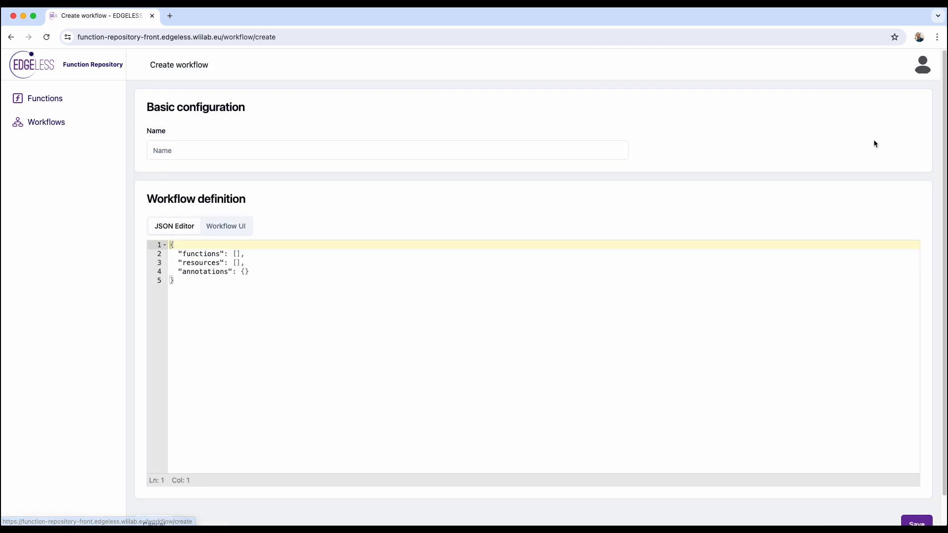
pyautogui.click(569, 150)
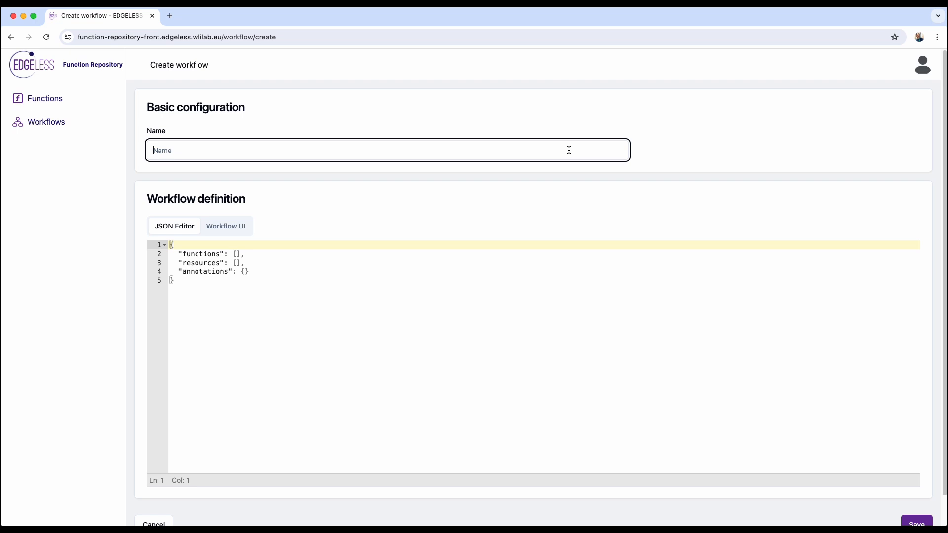
pyautogui.write('uc-worflow')
pyautogui.click(321, 285)
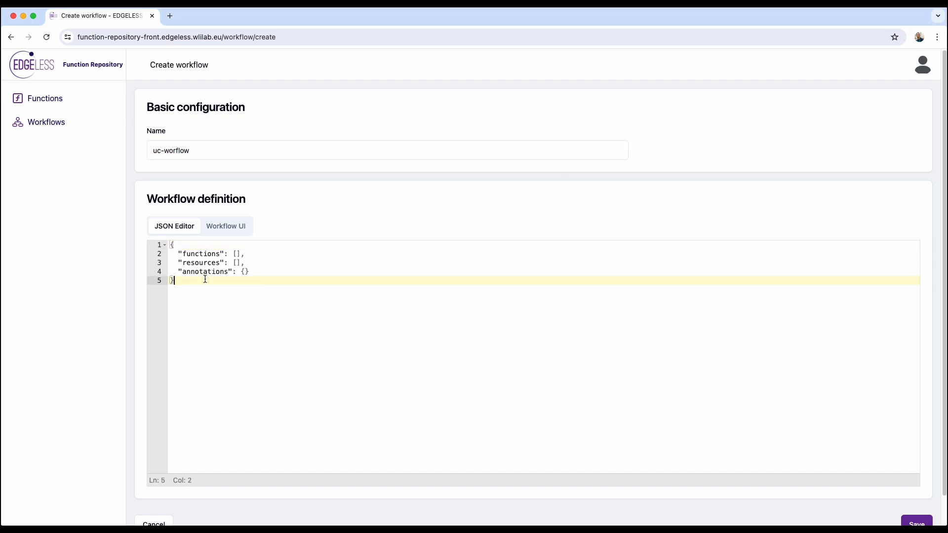
# Examine the functions, resources and annotations sections of the empty workflow definition
pyautogui.moveTo(205, 279); pyautogui.dragTo(170, 244)
pyautogui.click(232, 272)
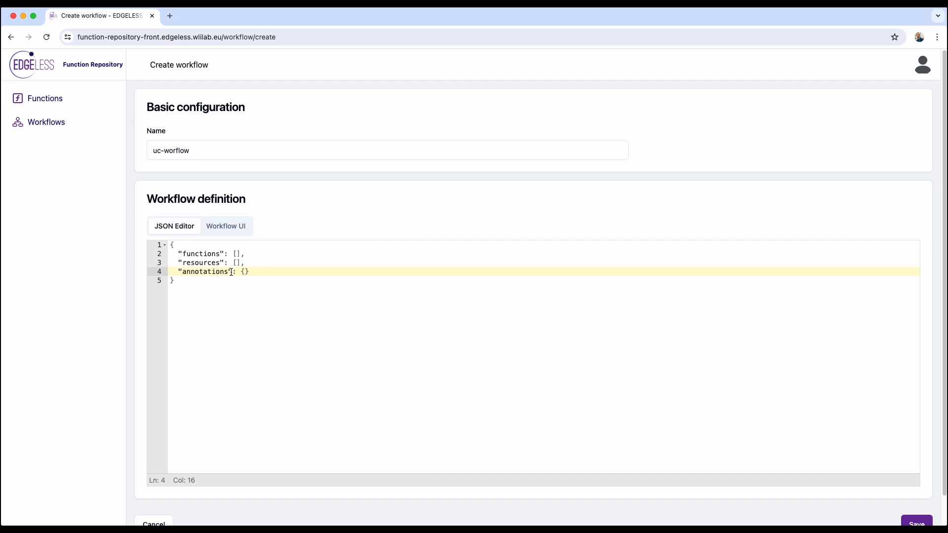
pyautogui.doubleClick(214, 254)
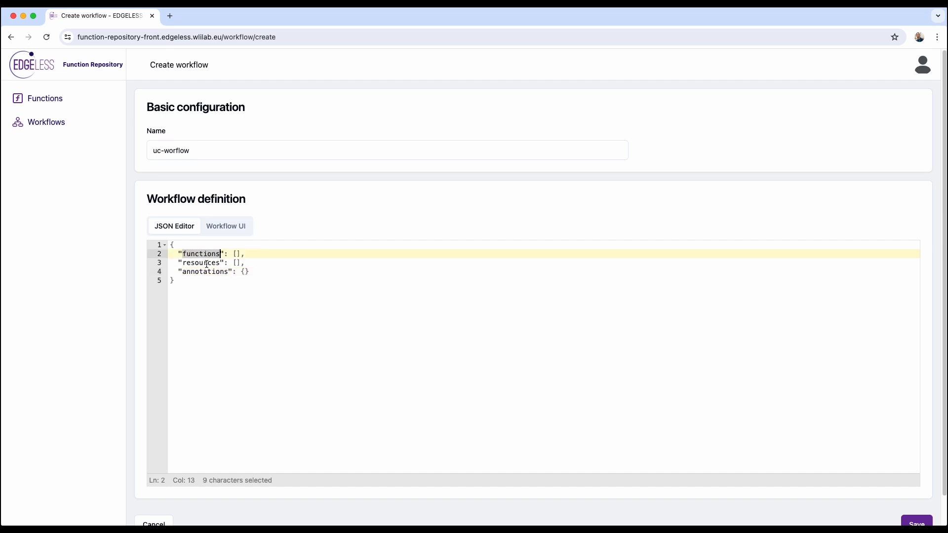
pyautogui.doubleClick(207, 262)
pyautogui.doubleClick(204, 272)
pyautogui.click(198, 283)
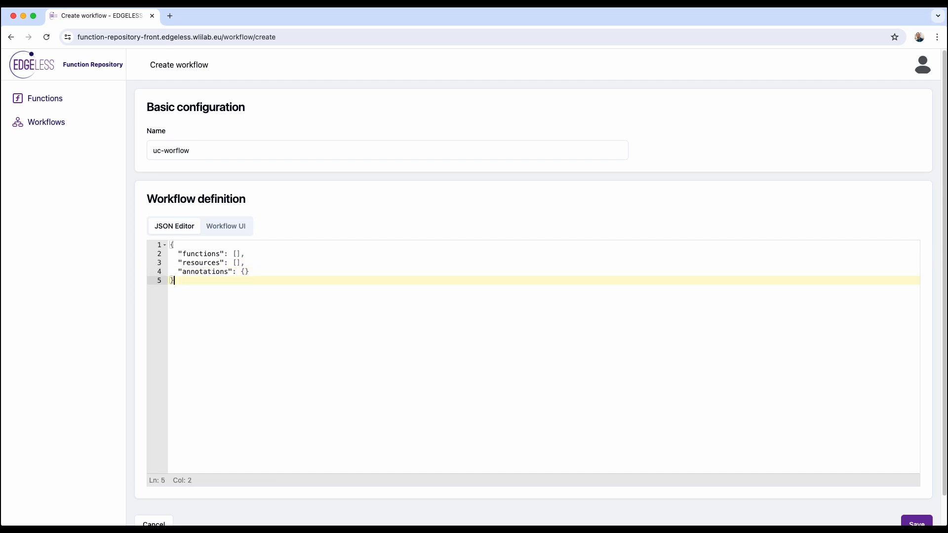
# Replace the whole JSON skeleton with the copied definition containing data-parsing, ml-preprocessor, http-ingress, file-log-1 and file-log-2
pyautogui.press('super+Tab')
pyautogui.moveTo(186, 280); pyautogui.dragTo(164, 245)
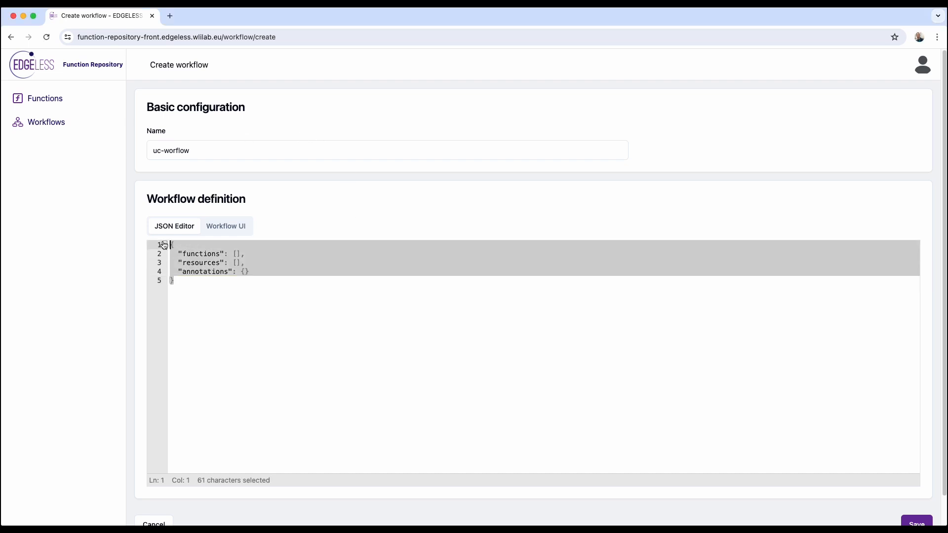
pyautogui.press('super+v')
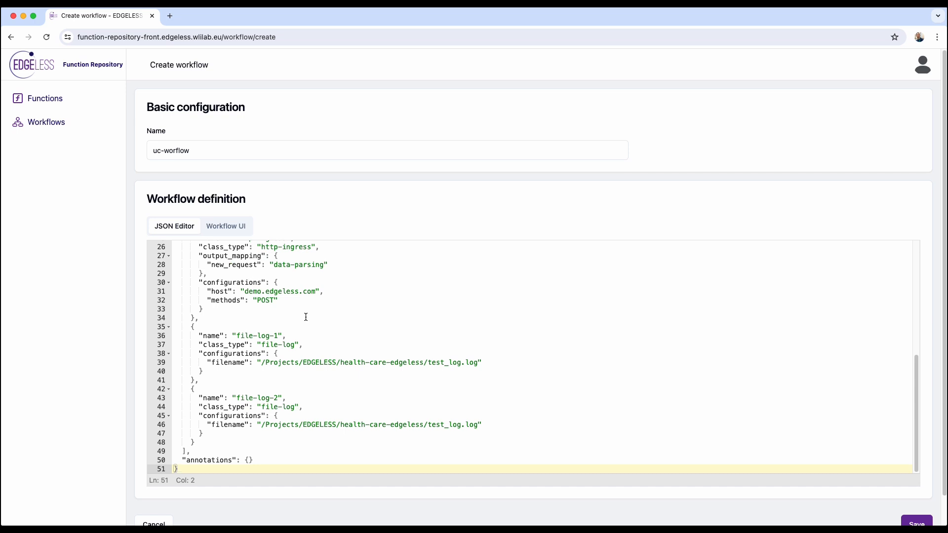
pyautogui.scroll(10, 306, 316)
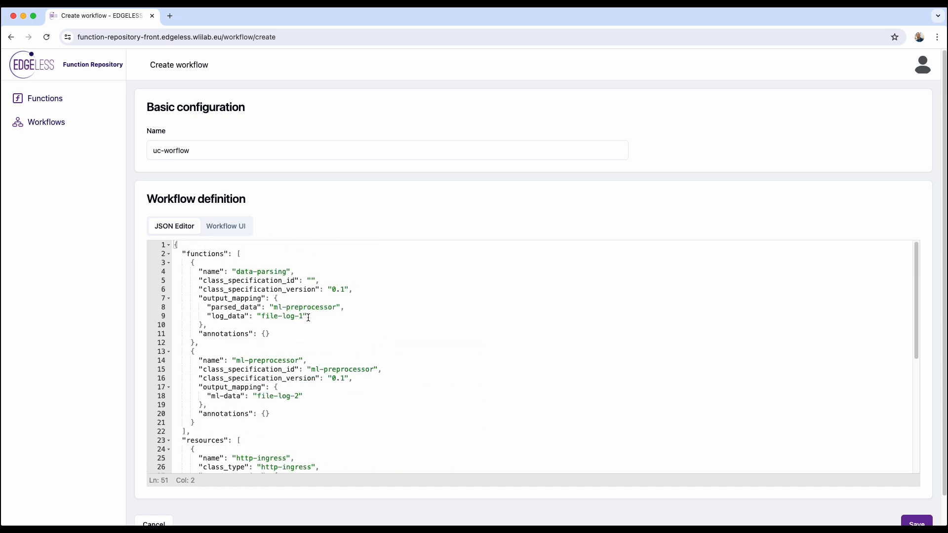
# Review the function entries and the http-ingress and file-log resources in the workflow's JSON definition
pyautogui.click(257, 255)
pyautogui.click(255, 259)
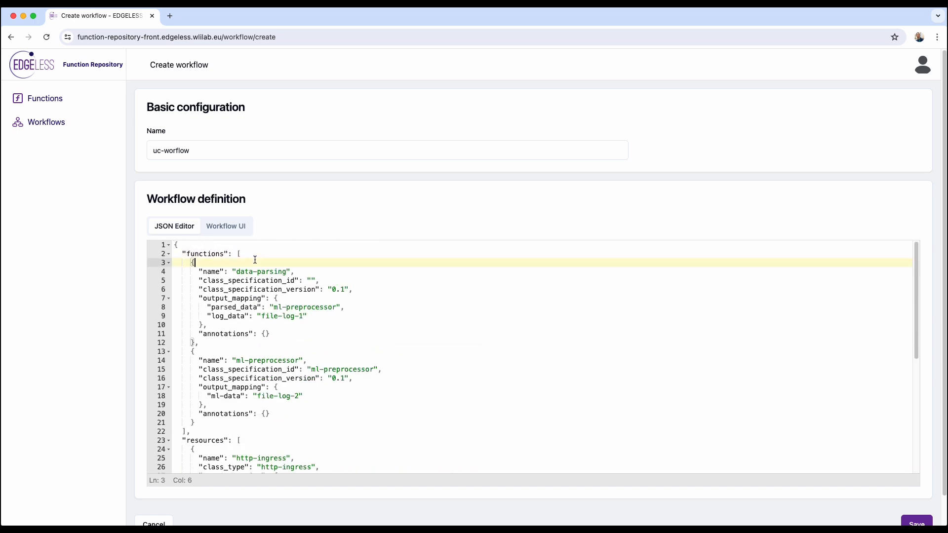
pyautogui.scroll(-2, 211, 338)
pyautogui.click(211, 339)
pyautogui.scroll(-5, 211, 339)
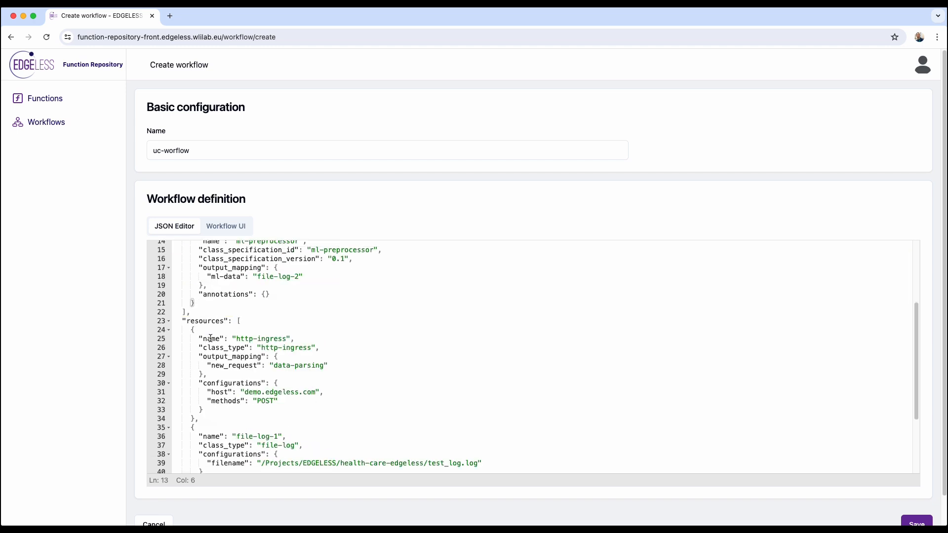
pyautogui.scroll(-1, 211, 338)
pyautogui.click(217, 317)
pyautogui.scroll(-4, 217, 317)
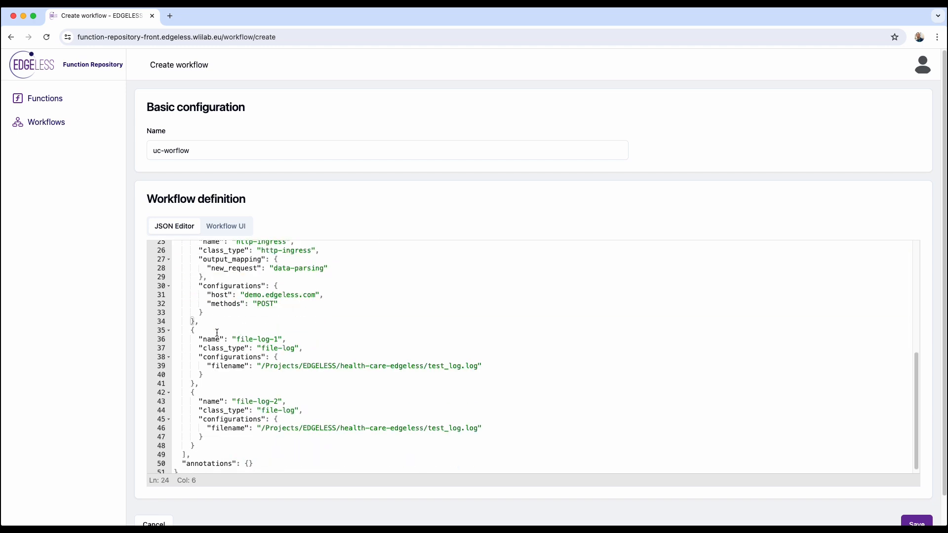
pyautogui.scroll(4, 217, 333)
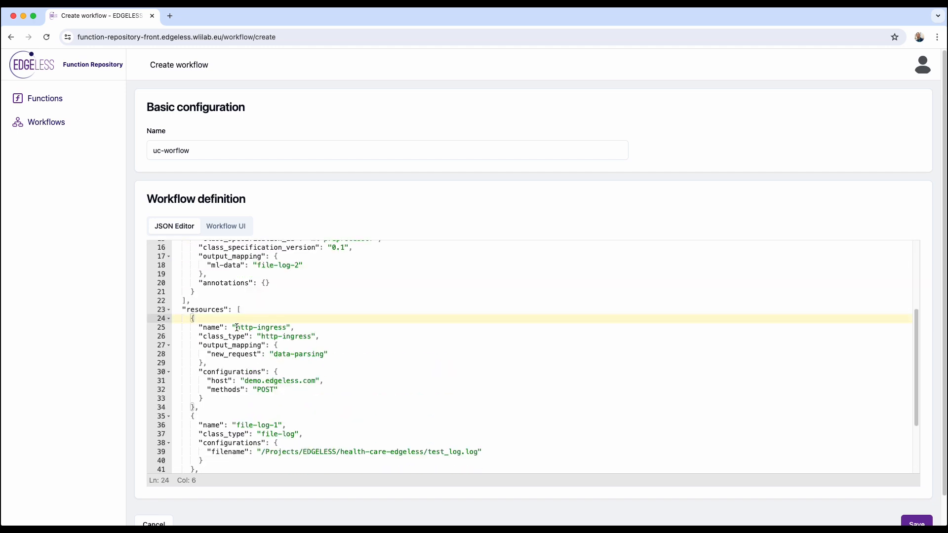
pyautogui.moveTo(236, 328); pyautogui.dragTo(262, 354)
pyautogui.scroll(-4, 276, 345)
pyautogui.click(265, 390)
pyautogui.scroll(-2, 265, 390)
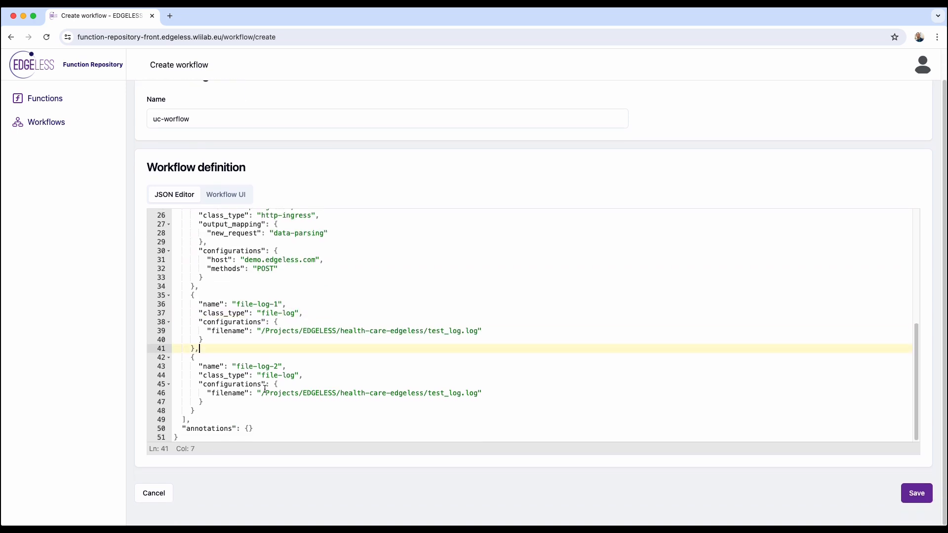
# Try to save the uc-worflow workflow, read the message and dismiss it
pyautogui.click(915, 496)
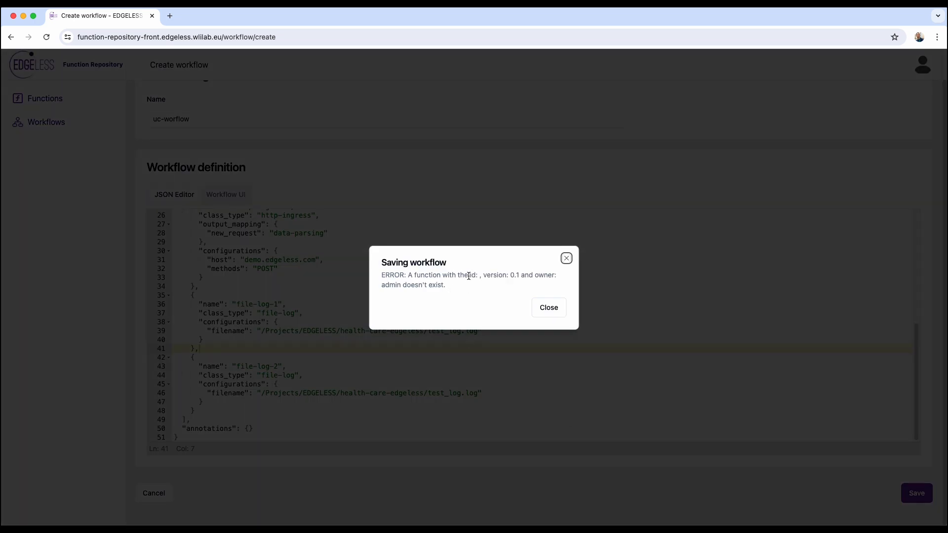
pyautogui.moveTo(468, 276); pyautogui.dragTo(480, 277)
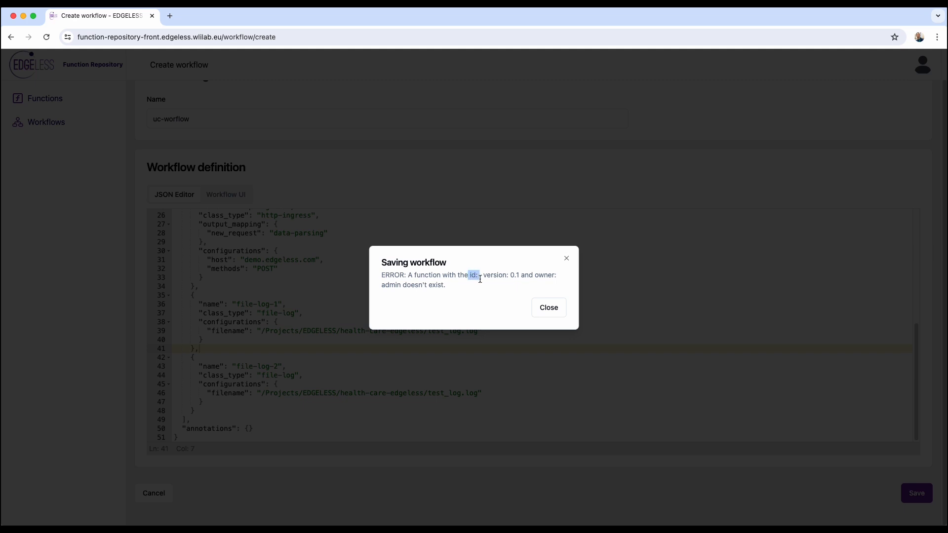
pyautogui.click(544, 313)
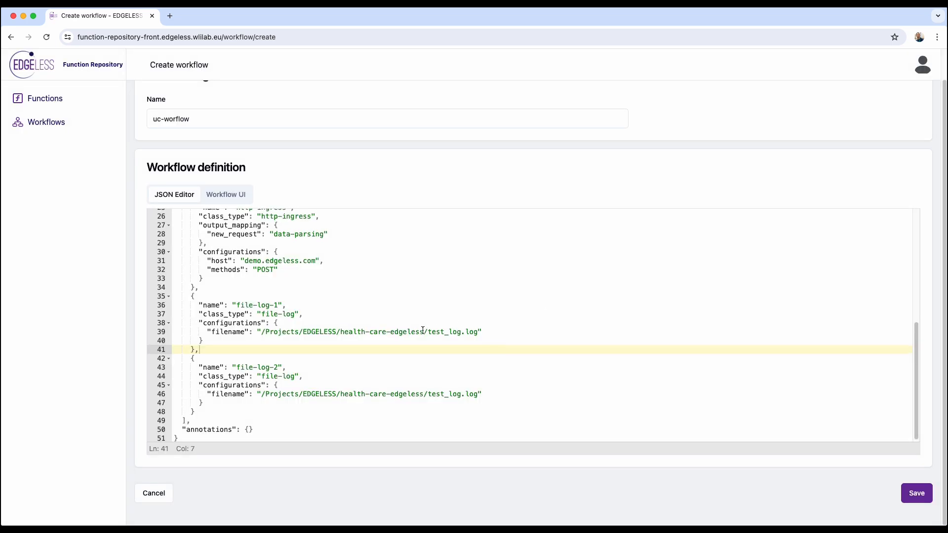
# Set the class_specification_id of the data-parsing function to data-parsing in the JSON definition
pyautogui.scroll(10, 423, 330)
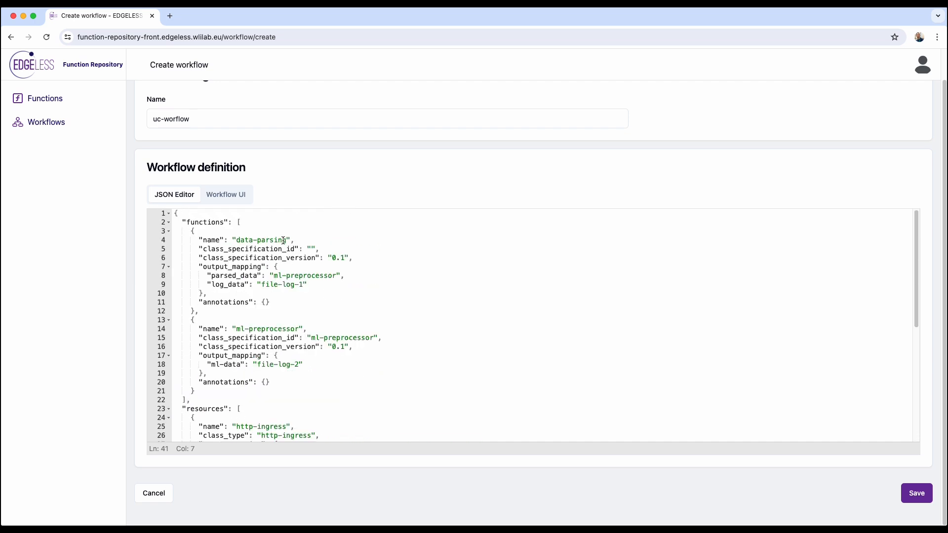
pyautogui.doubleClick(240, 249)
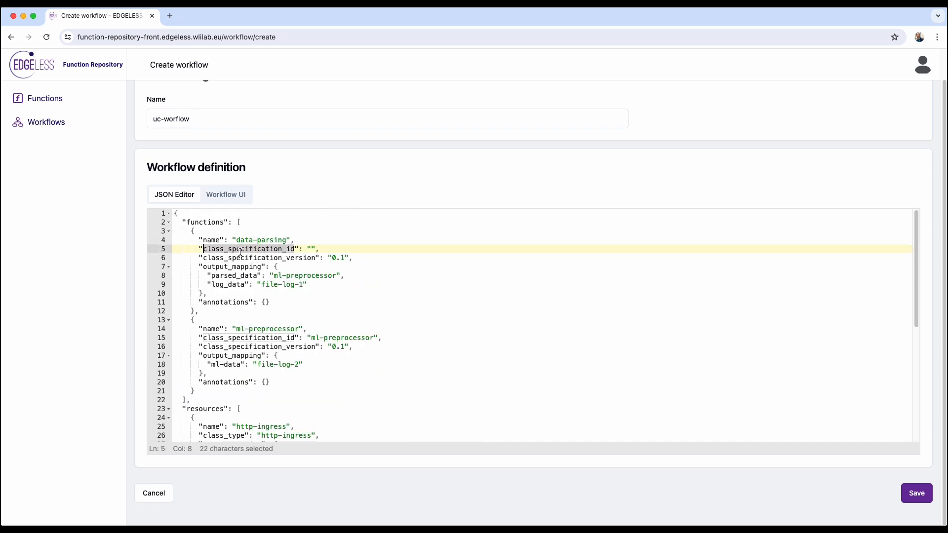
pyautogui.click(313, 248)
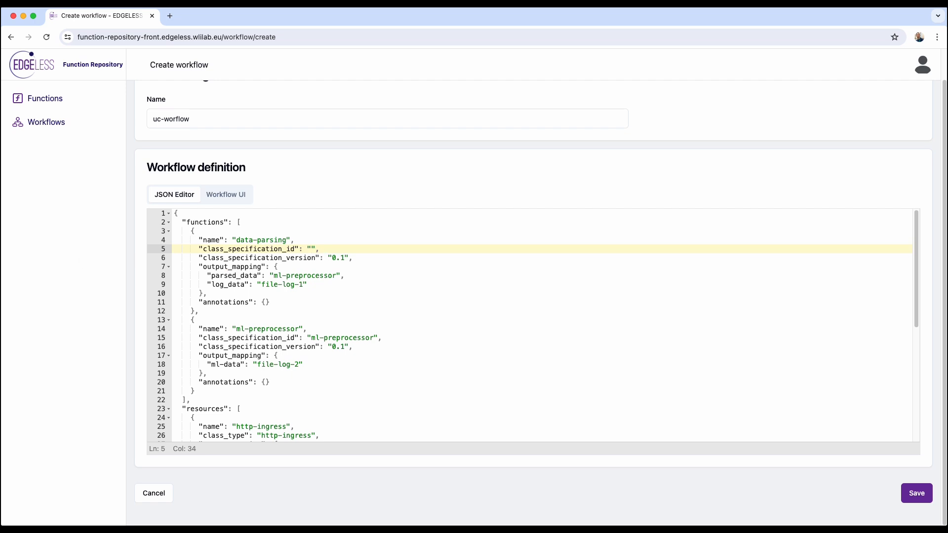
pyautogui.press('super+Tab')
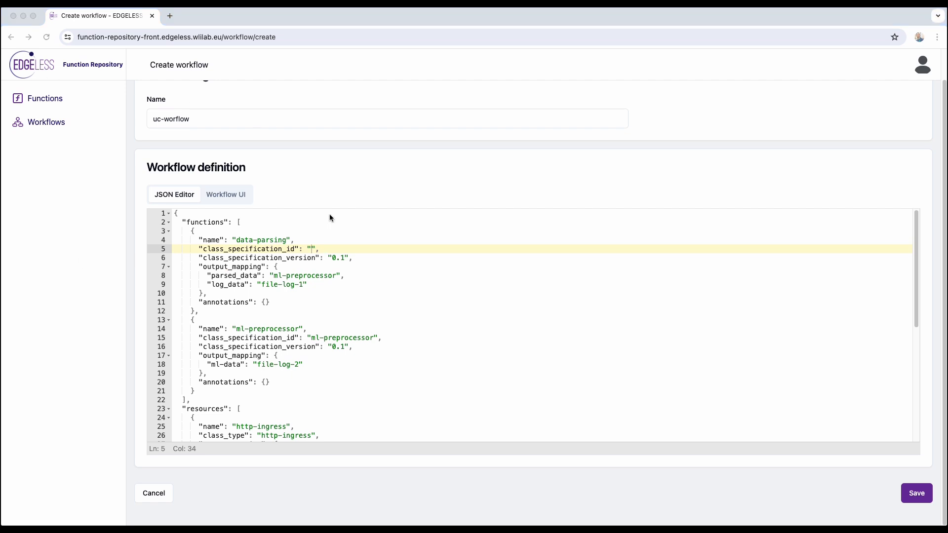
pyautogui.click(311, 249)
pyautogui.write('data-parsing')
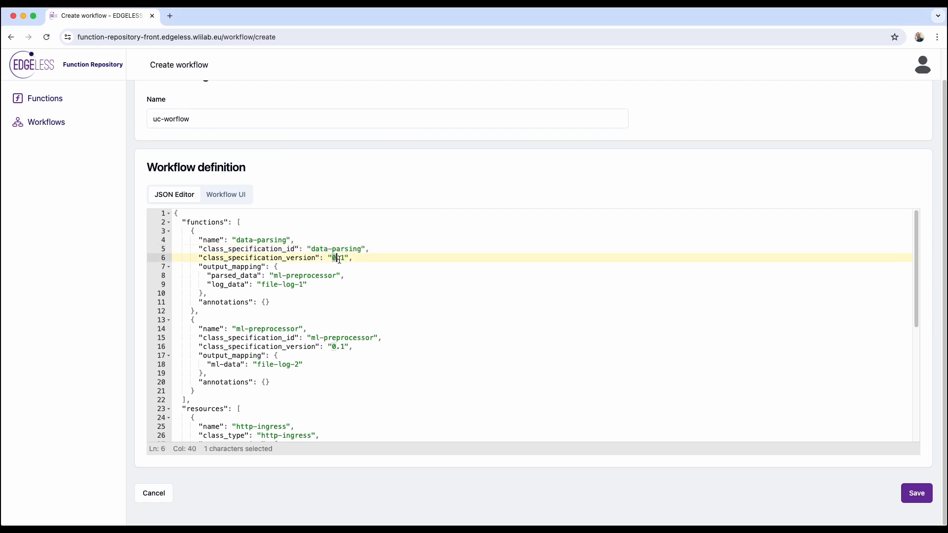
# Check the class specification versions of both functions, save the workflow and dismiss the message
pyautogui.moveTo(331, 257)
pyautogui.mouseDown()
pyautogui.moveTo(362, 249)
pyautogui.moveTo(334, 258)
pyautogui.moveTo(345, 257)
pyautogui.mouseUp()
pyautogui.click(346, 267)
pyautogui.moveTo(311, 339); pyautogui.dragTo(345, 348)
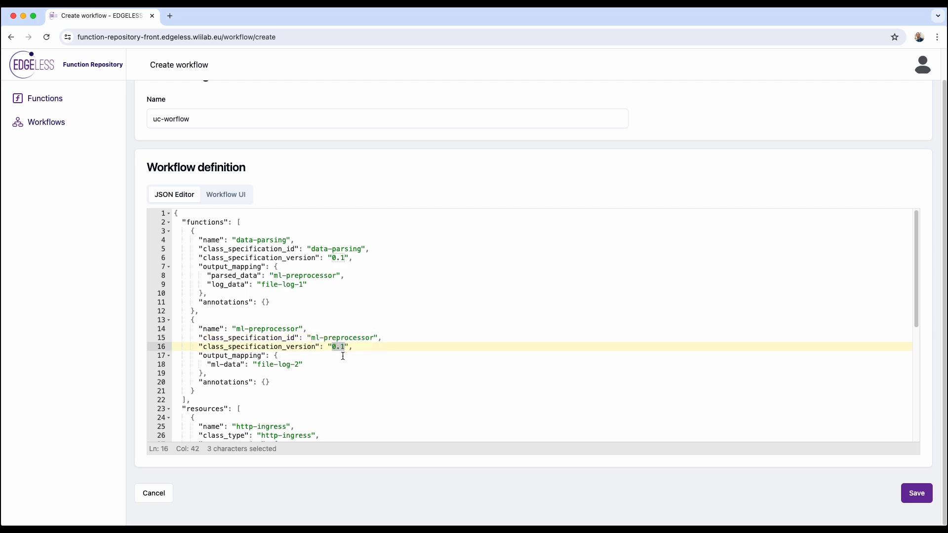
pyautogui.click(343, 356)
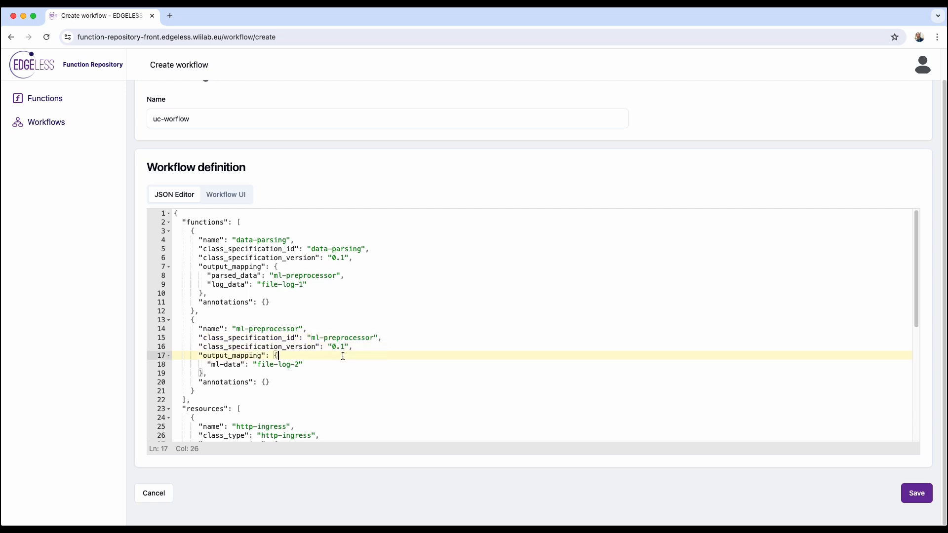
pyautogui.click(908, 500)
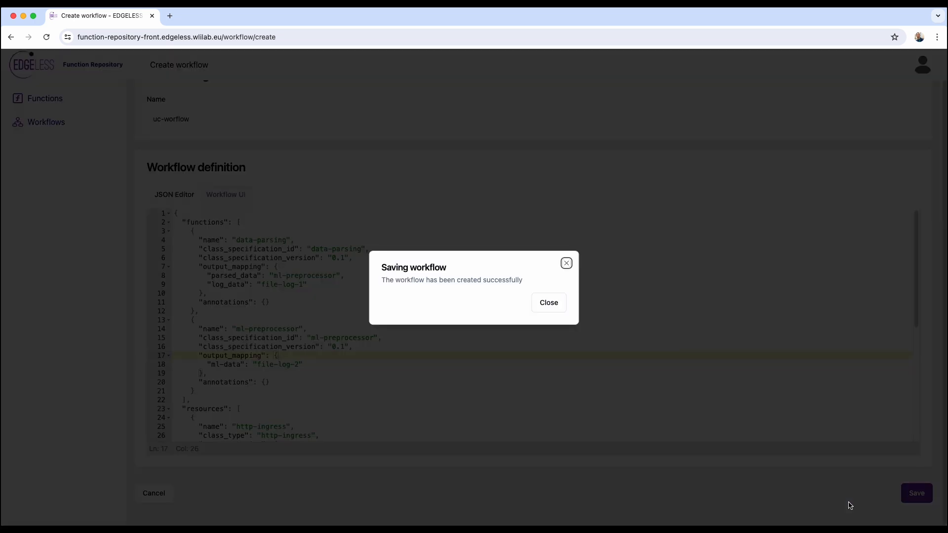
pyautogui.click(549, 303)
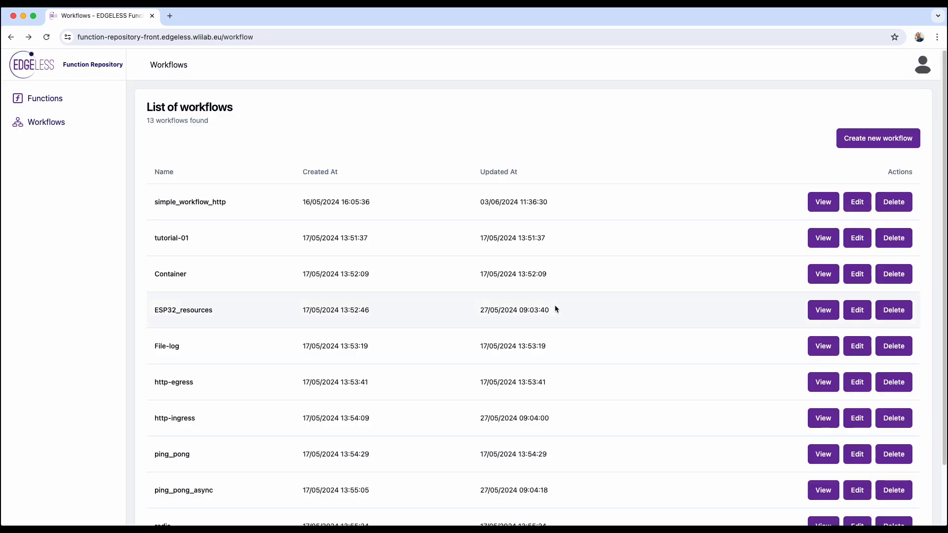
# Find uc-worflow on the second page of the workflows list and view its basic information and JSON definition
pyautogui.scroll(-3, 555, 309)
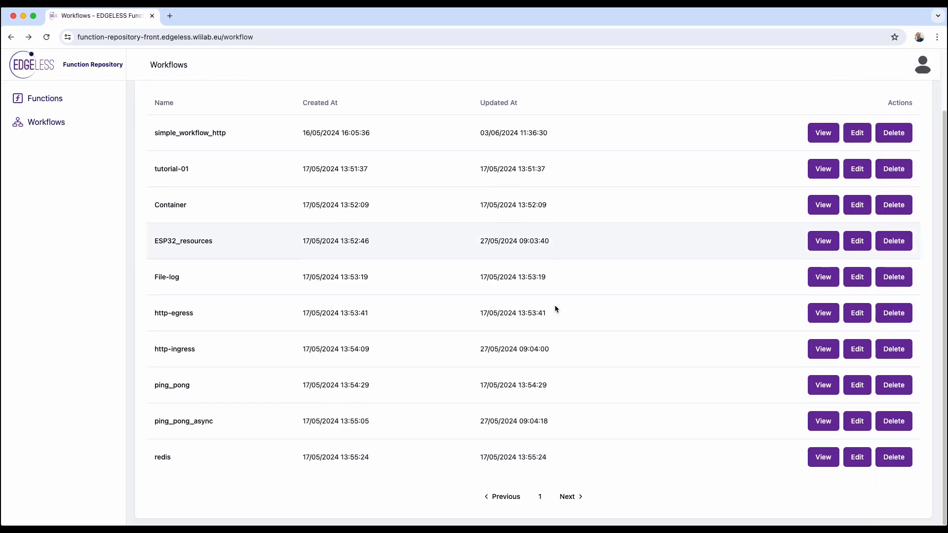
pyautogui.click(572, 500)
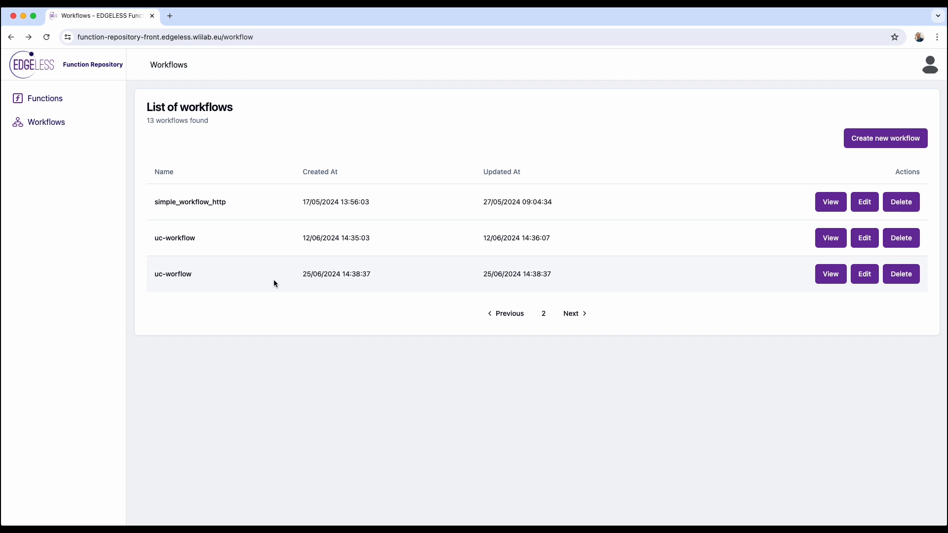
pyautogui.click(829, 276)
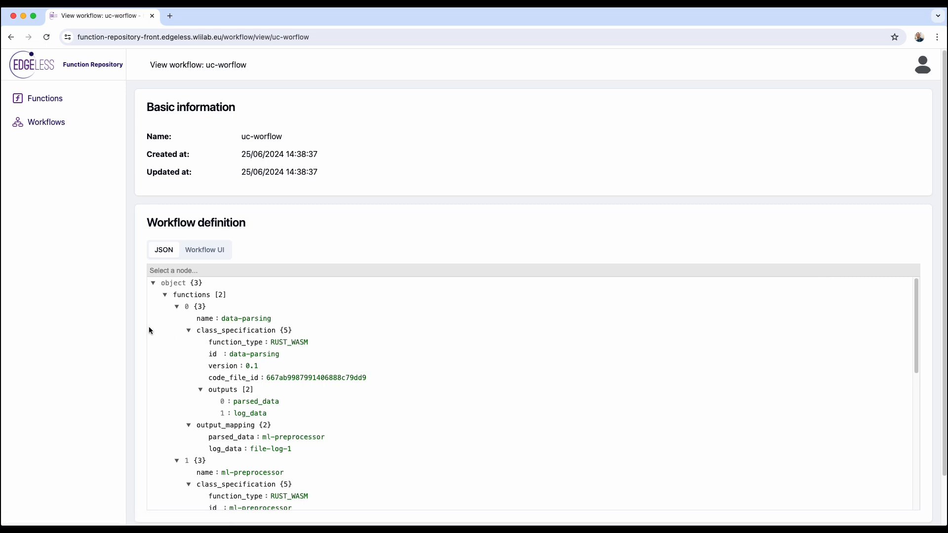
pyautogui.scroll(-2, 145, 271)
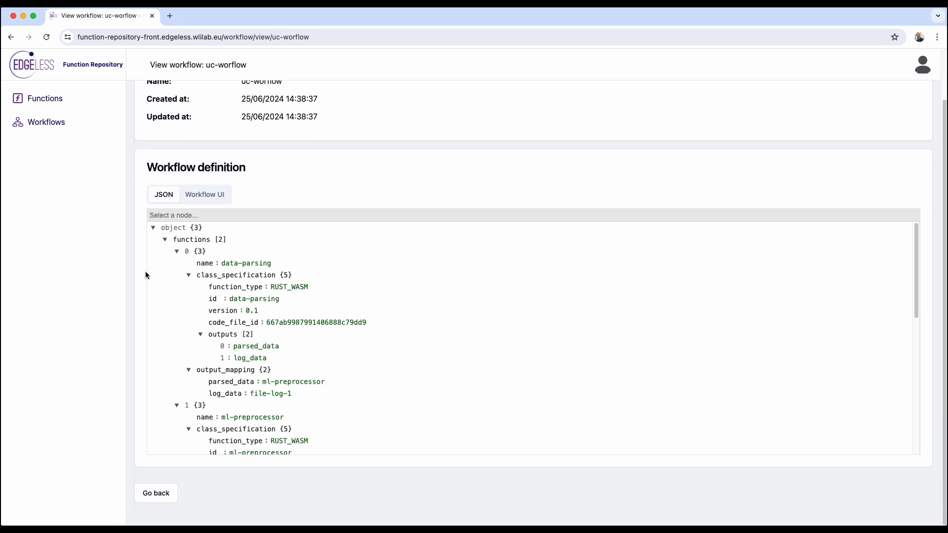
# Display the uc-worflow definition as a diagram and fit all its nodes in view
pyautogui.click(203, 195)
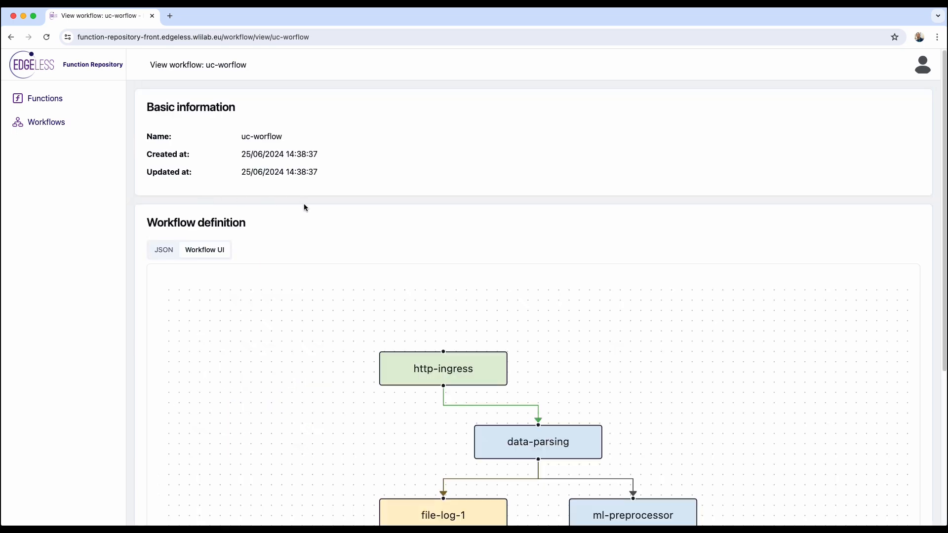
pyautogui.scroll(-3, 310, 305)
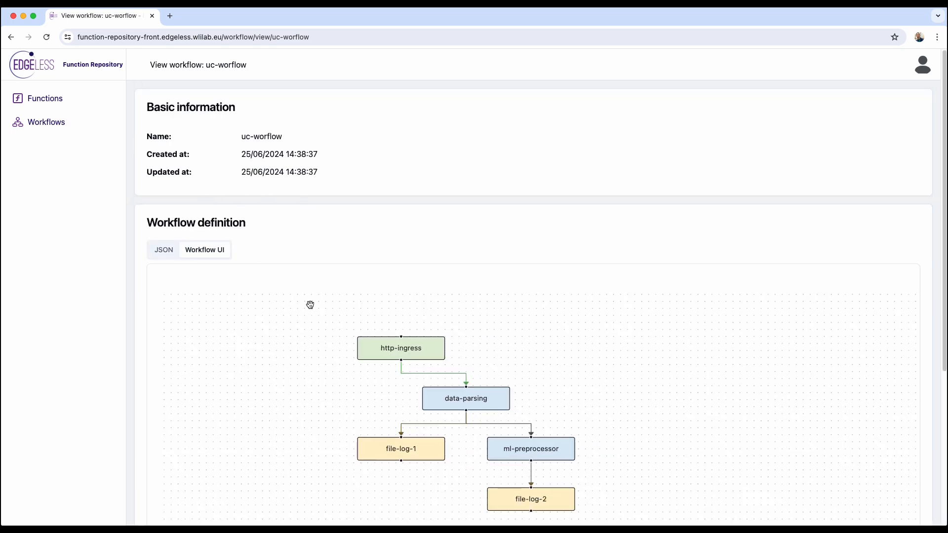
pyautogui.scroll(-2, 310, 305)
pyautogui.scroll(-2, 407, 227)
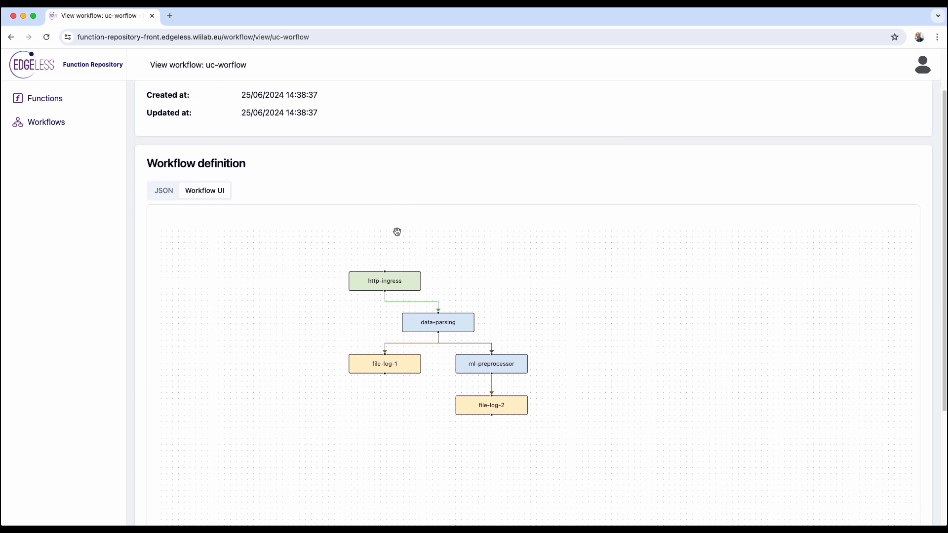
pyautogui.hscroll(2, 414, 397)
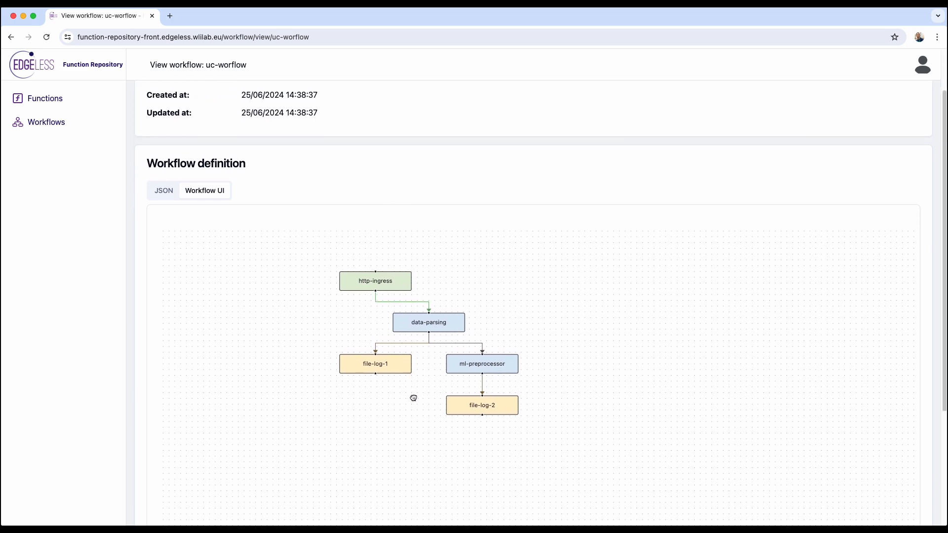
pyautogui.moveTo(413, 398); pyautogui.dragTo(386, 396)
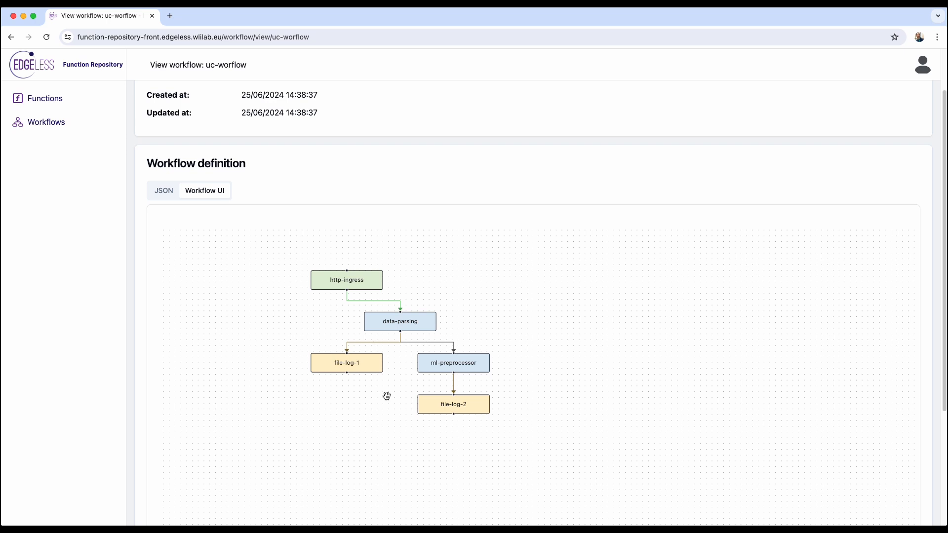
# View the details of the http-ingress node in the workflow diagram and hide them again
pyautogui.click(369, 287)
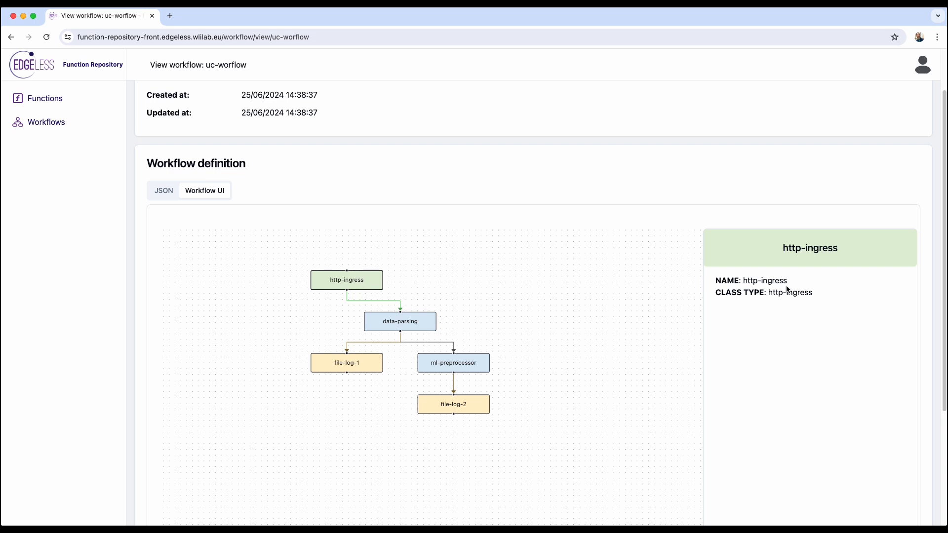
pyautogui.click(492, 300)
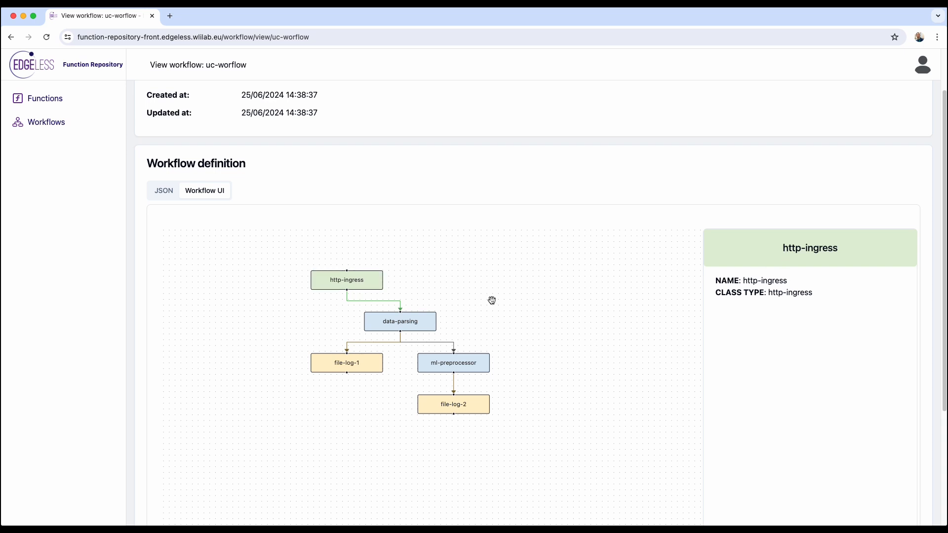
pyautogui.click(337, 282)
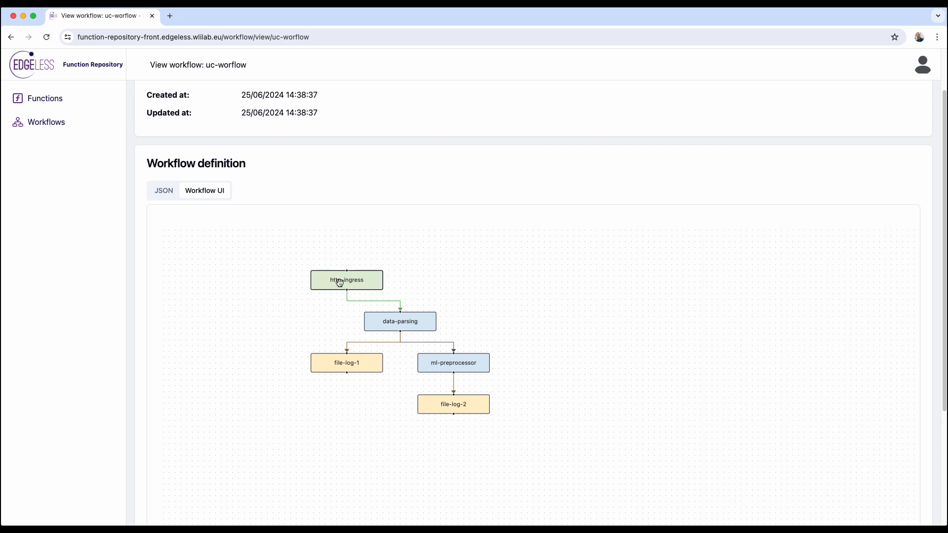
# View the details of the data-parsing and file-log-1 nodes in the workflow diagram and hide them again
pyautogui.click(418, 326)
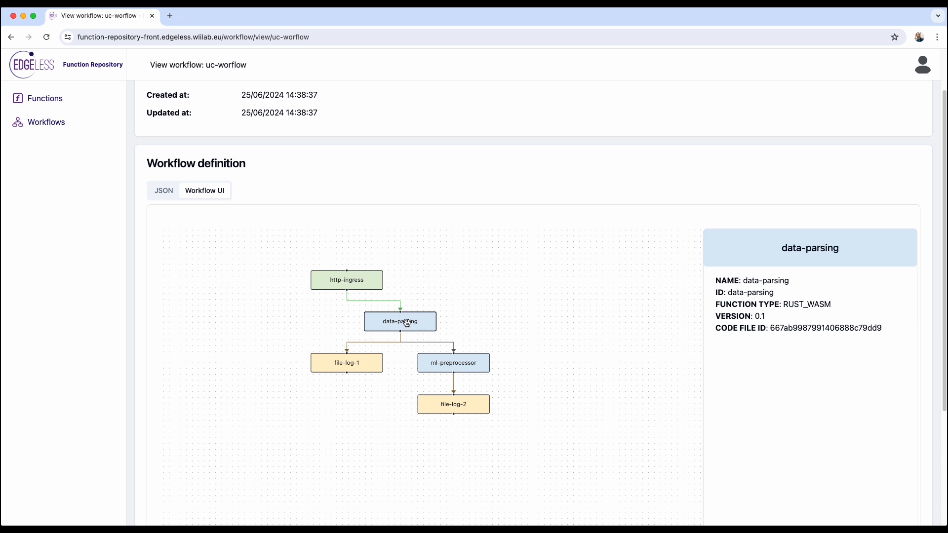
pyautogui.click(394, 354)
pyautogui.click(373, 365)
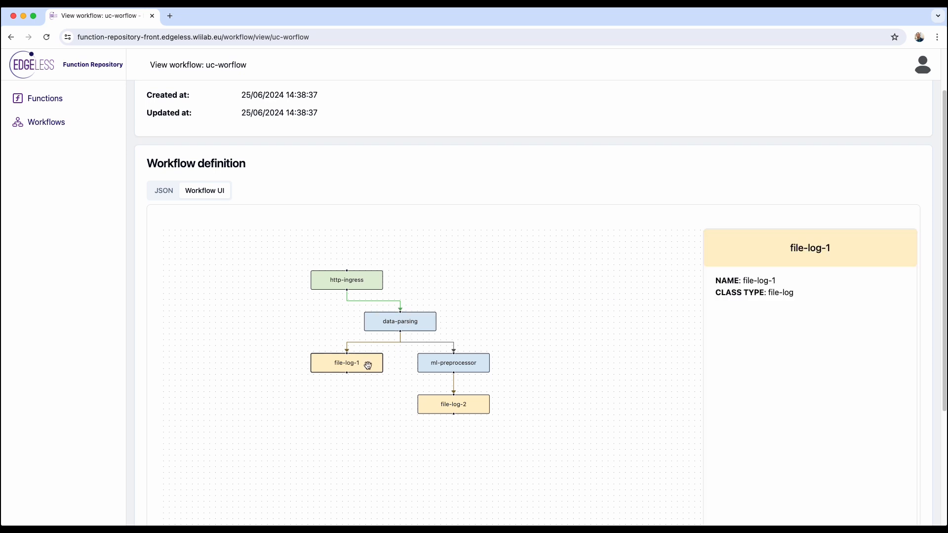
pyautogui.click(368, 366)
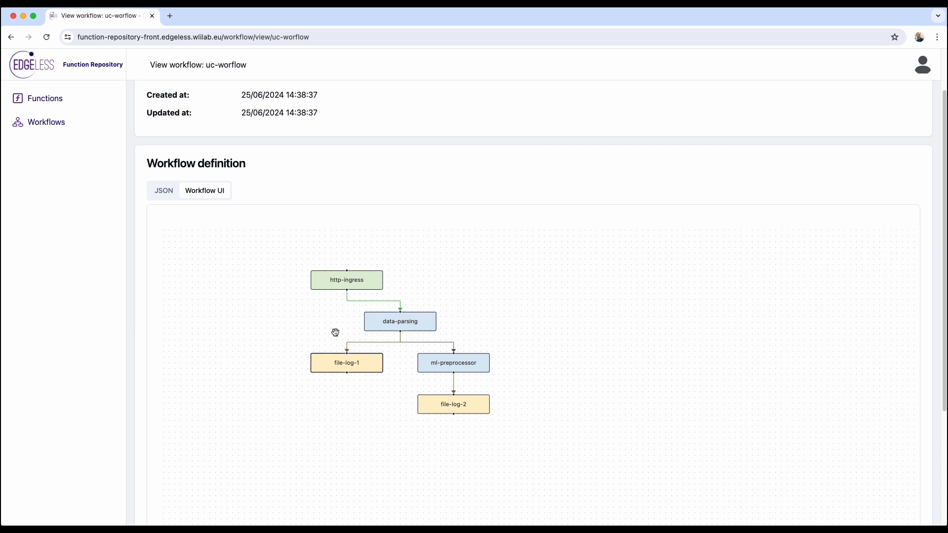
# Return to the workflows list and open uc-worflow from its second page for editing
pyautogui.scroll(-3, 144, 384)
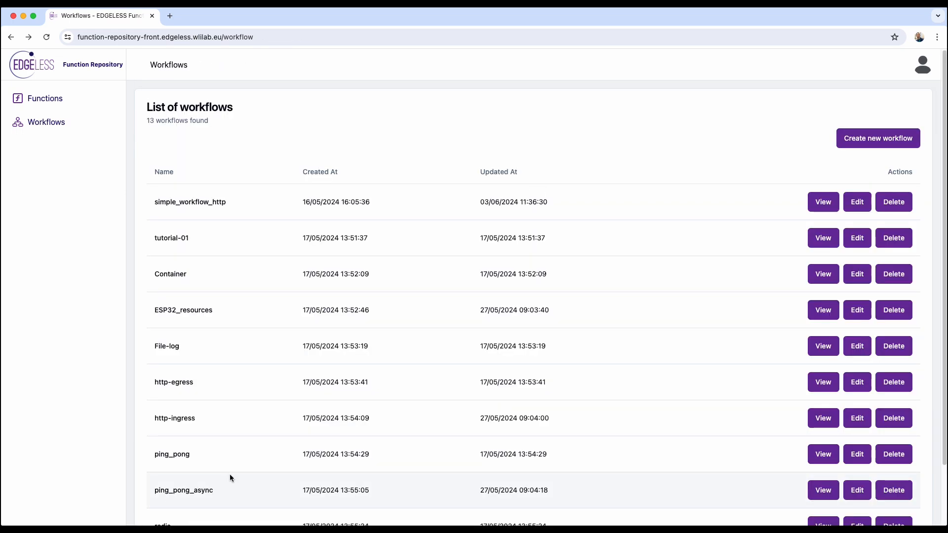
pyautogui.scroll(-3, 257, 477)
pyautogui.click(559, 497)
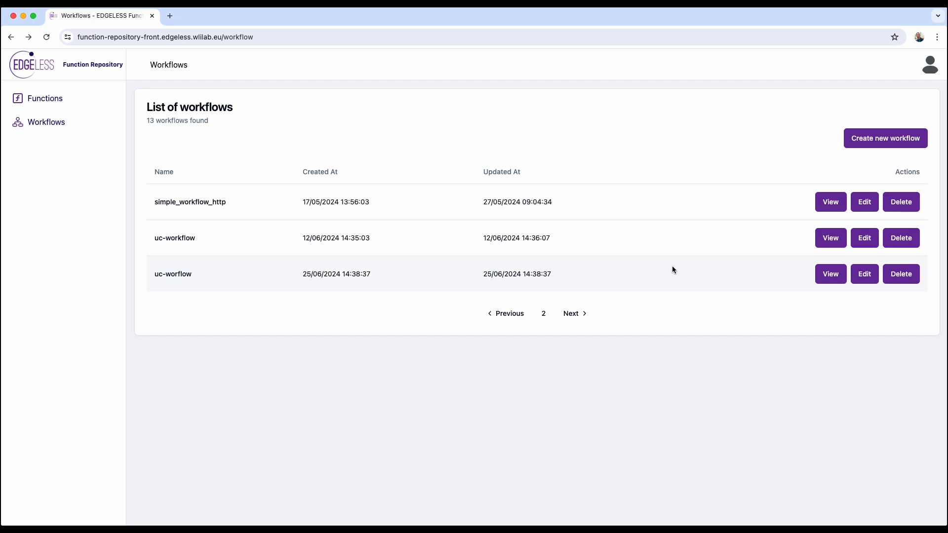
pyautogui.click(863, 275)
# Delete the file-log-2 resource block, including the comma before it, from the JSON workflow definition
pyautogui.scroll(-6, 304, 380)
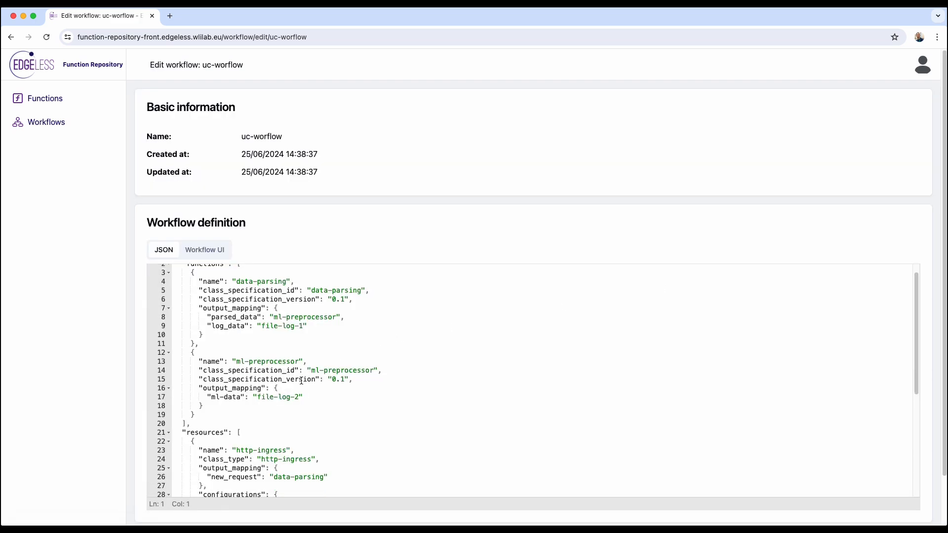
pyautogui.scroll(-3, 301, 381)
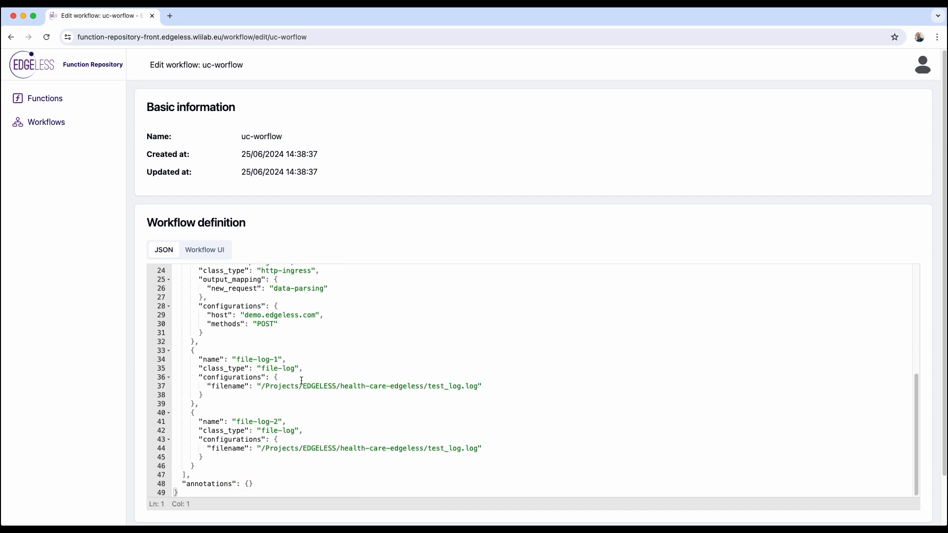
pyautogui.moveTo(197, 466); pyautogui.dragTo(197, 405)
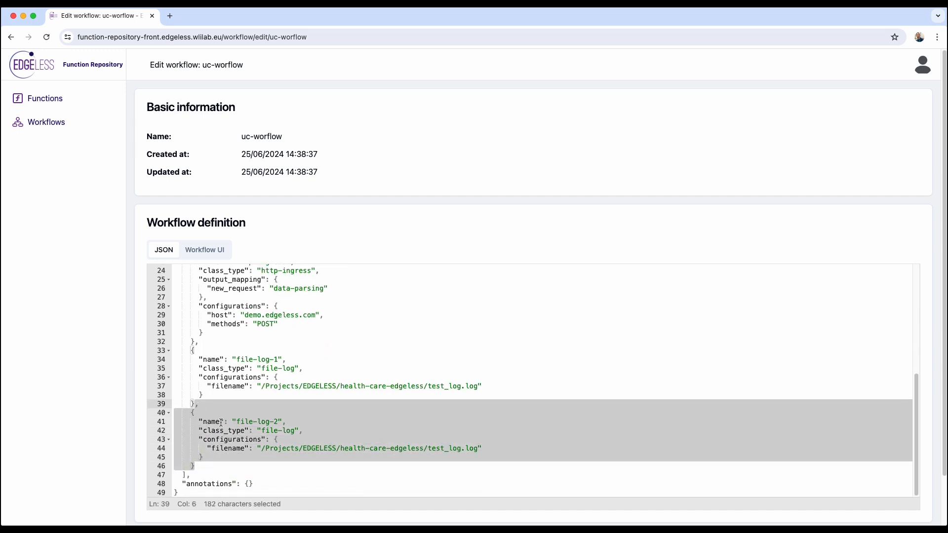
pyautogui.press('BackSpace')
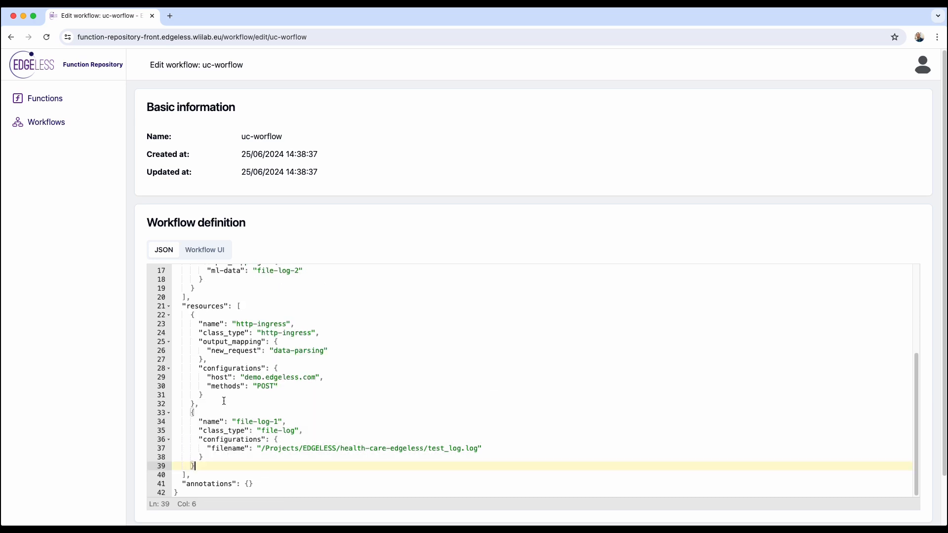
# Remove the ml-data mapping to file-log-2 from the ml-preprocessor output_mapping, including its empty line
pyautogui.scroll(5, 224, 401)
pyautogui.scroll(1, 224, 401)
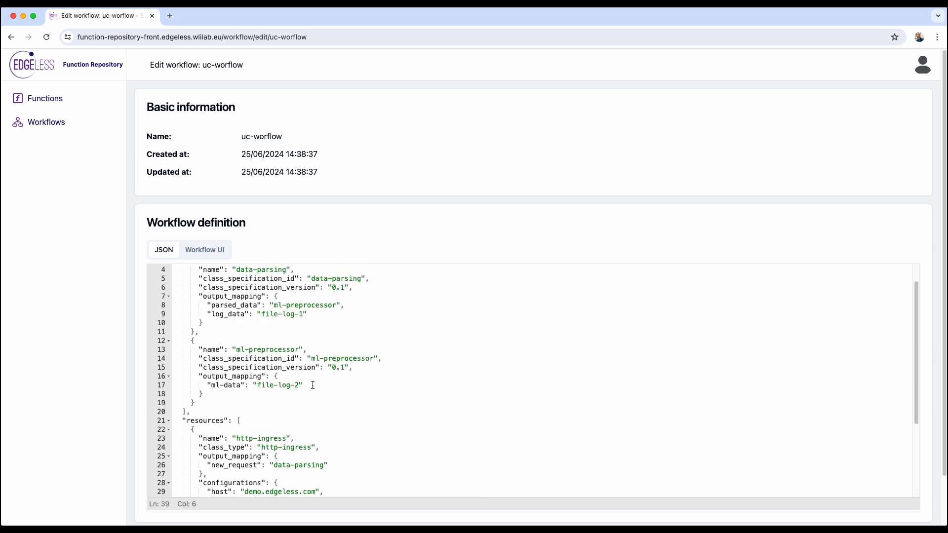
pyautogui.moveTo(313, 386); pyautogui.dragTo(174, 385)
pyautogui.press('BackSpace')
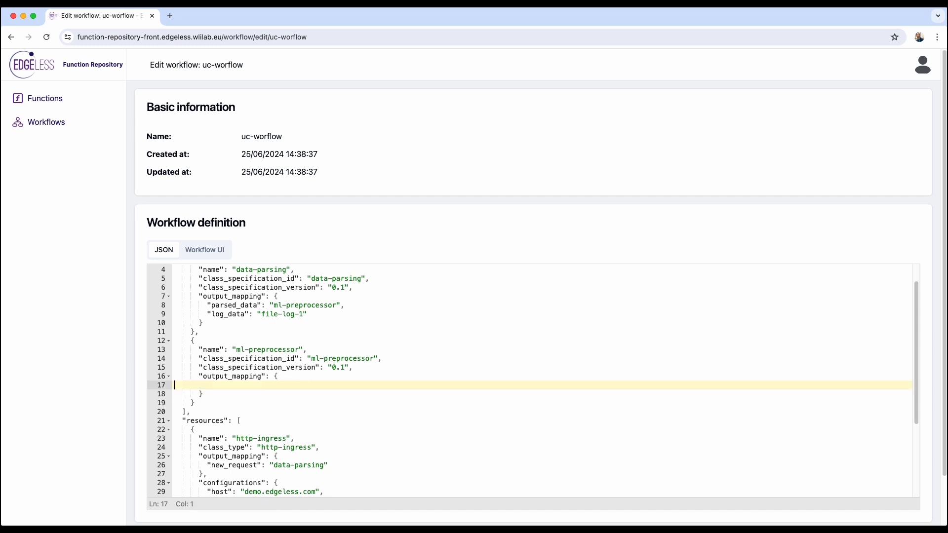
pyautogui.press('BackSpace')
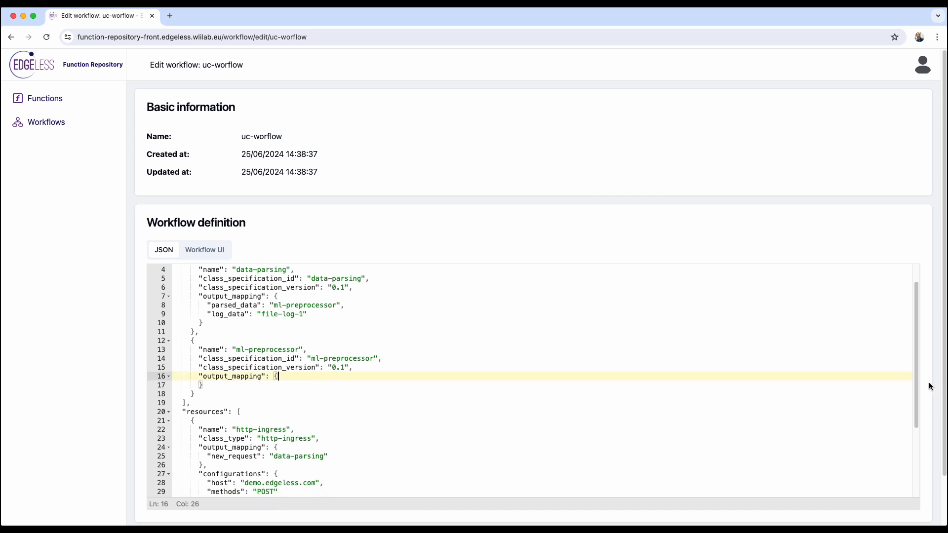
# Save the edited uc-worflow workflow and dismiss the message
pyautogui.scroll(-2, 926, 386)
pyautogui.scroll(-1, 927, 386)
pyautogui.click(916, 493)
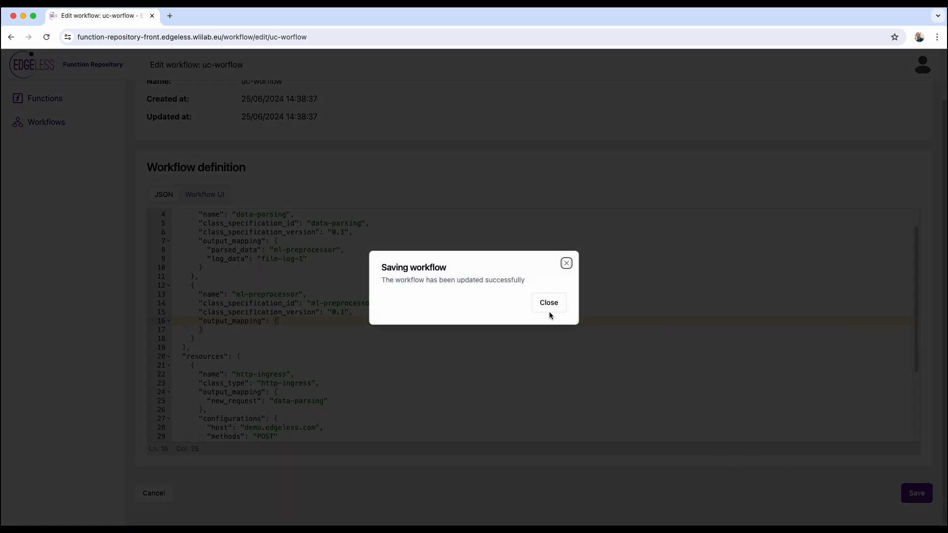
pyautogui.click(550, 309)
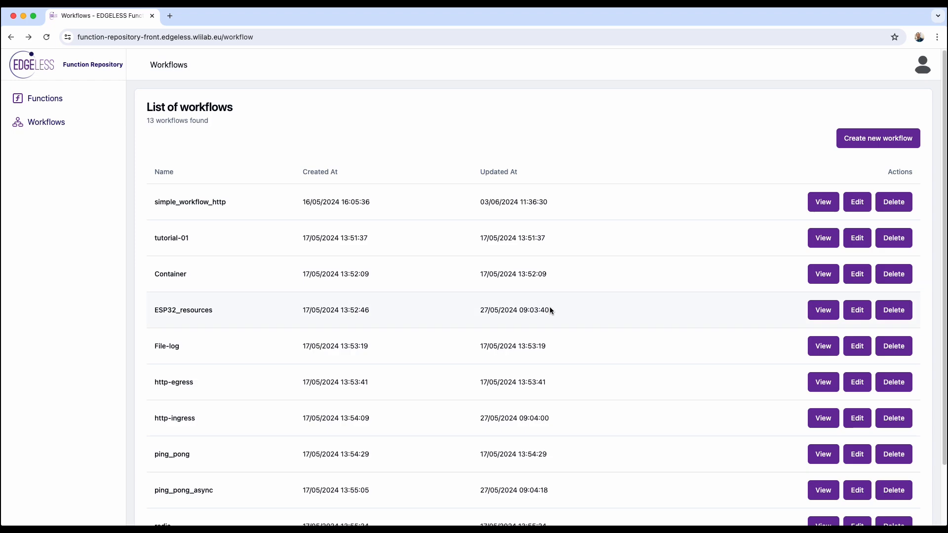
# Open the updated uc-worflow from the second page of the workflows list and examine its definition as a diagram
pyautogui.scroll(-3, 605, 420)
pyautogui.click(573, 499)
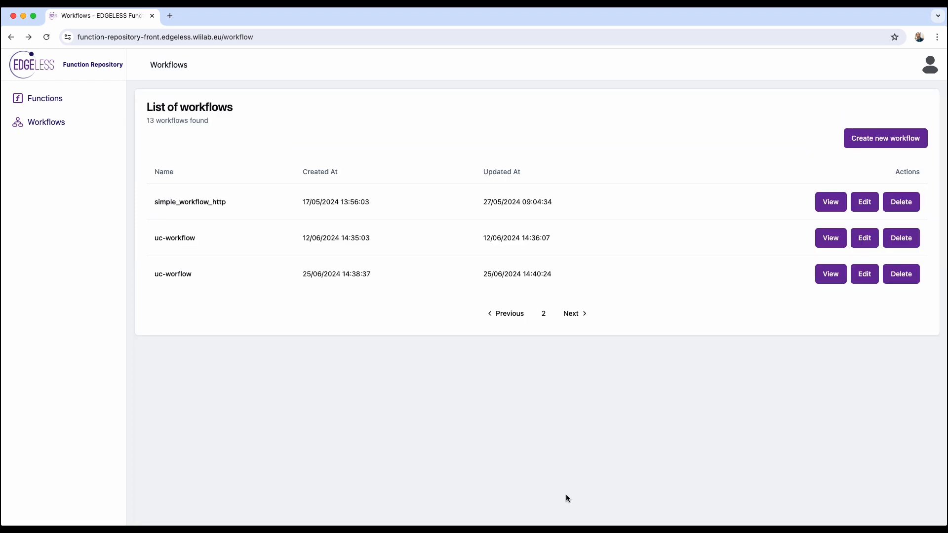
pyautogui.click(841, 282)
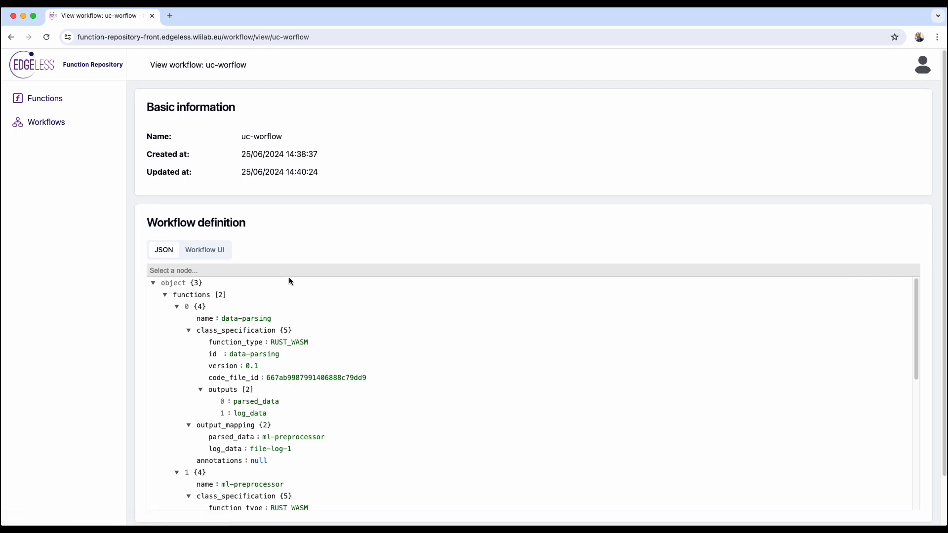
pyautogui.click(224, 256)
pyautogui.scroll(-3, 369, 209)
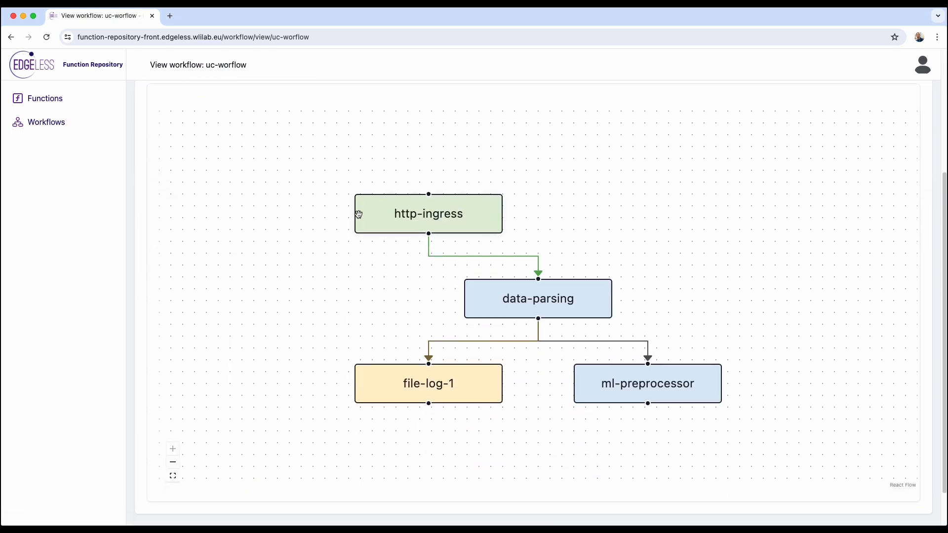
pyautogui.scroll(-1, 338, 277)
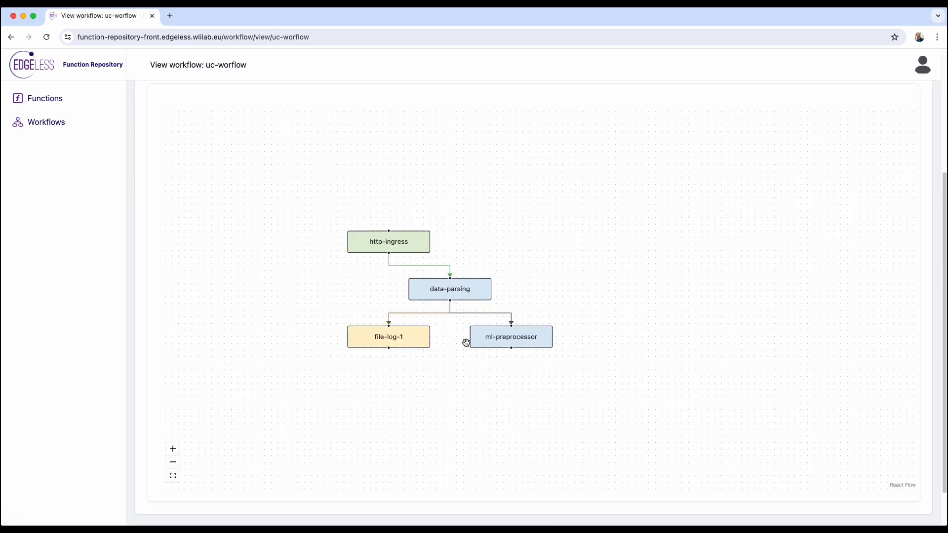